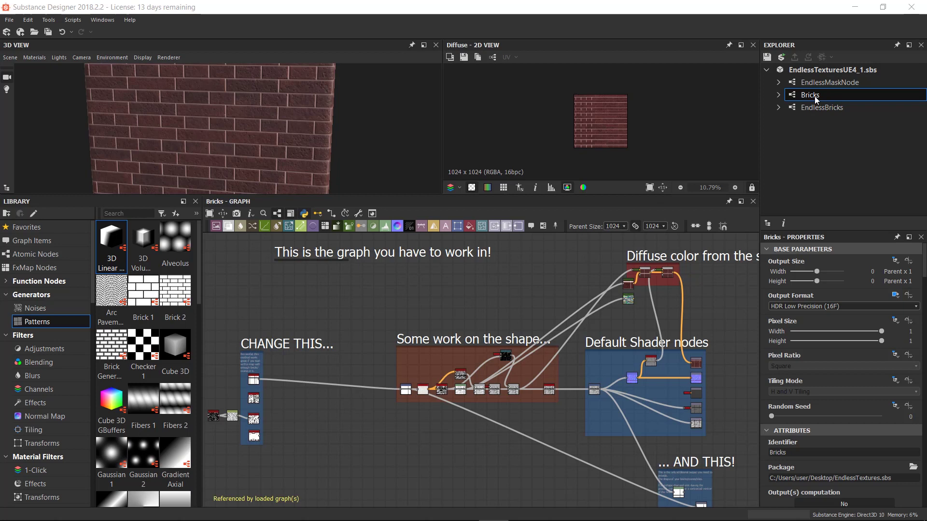
{"action": "right_click", "coordinate": [386, 328]}
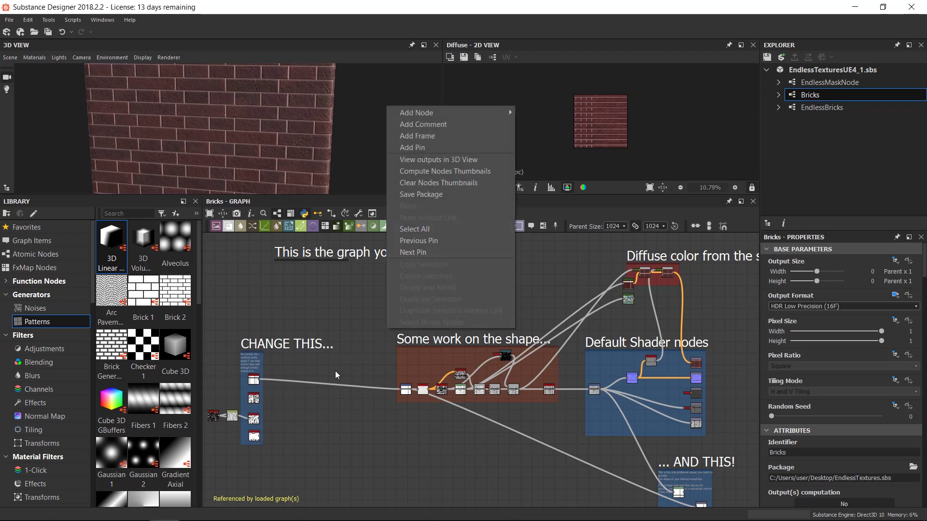
{"action": "left_click", "coordinate": [335, 370]}
{"action": "left_click_drag", "start_coordinate": [286, 171], "coordinate": [231, 144]}
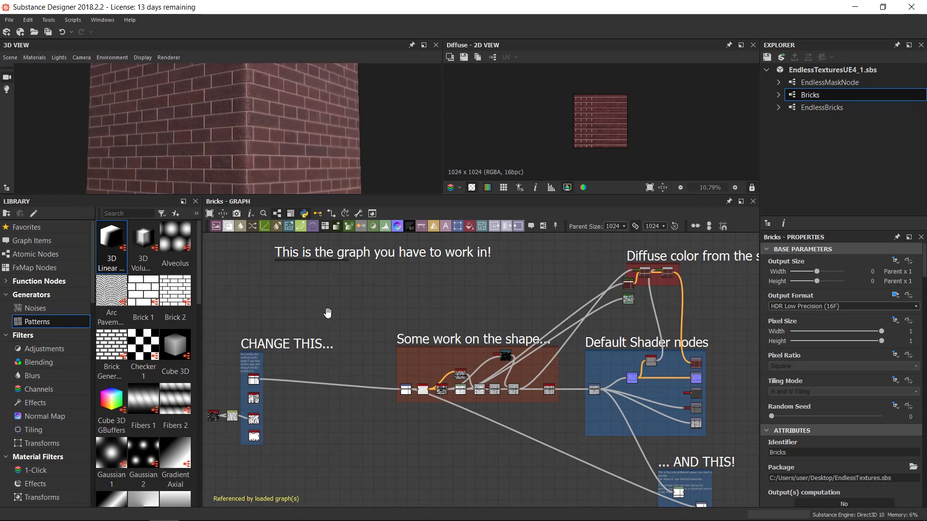
{"action": "middle_click_drag", "start_coordinate": [327, 313], "coordinate": [404, 275]}
{"action": "scroll", "coordinate": [320, 336], "scroll_direction": "up", "scroll_amount": 5}
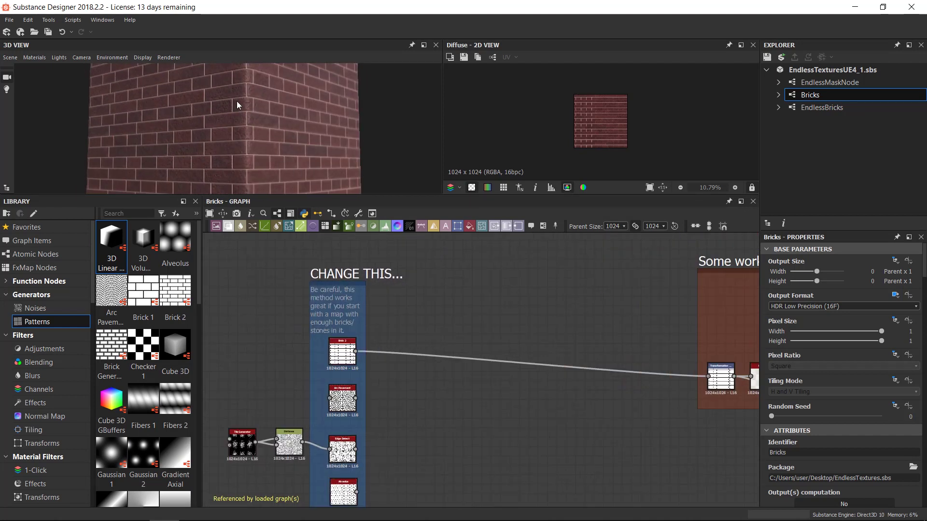
{"action": "left_click_drag", "start_coordinate": [237, 105], "coordinate": [275, 182]}
{"action": "scroll", "coordinate": [384, 353], "scroll_direction": "up", "scroll_amount": 2}
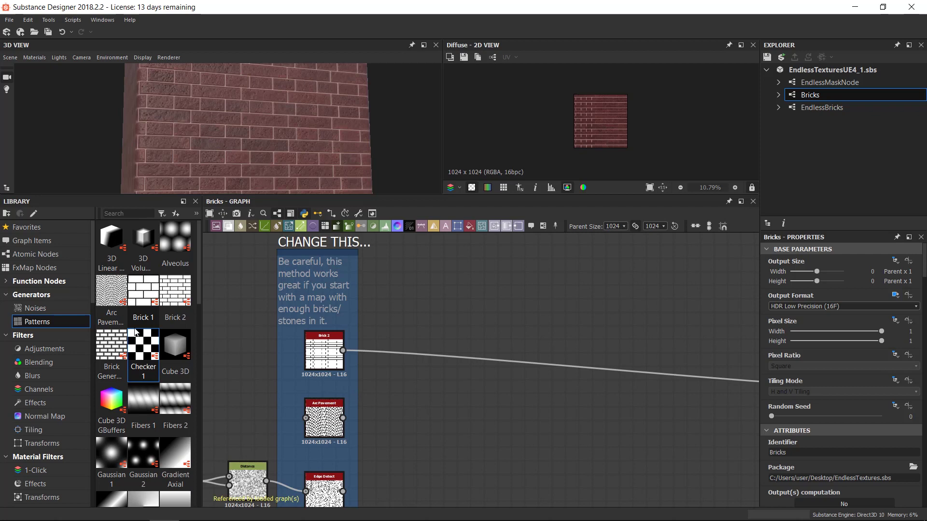
Add an Alveolus pattern with gradient-filled cells and tiling 10, wired into the Transformation node
{"action": "left_click", "coordinate": [178, 236]}
{"action": "left_click_drag", "start_coordinate": [177, 235], "coordinate": [526, 430]}
{"action": "middle_click_drag", "start_coordinate": [606, 450], "coordinate": [465, 355]}
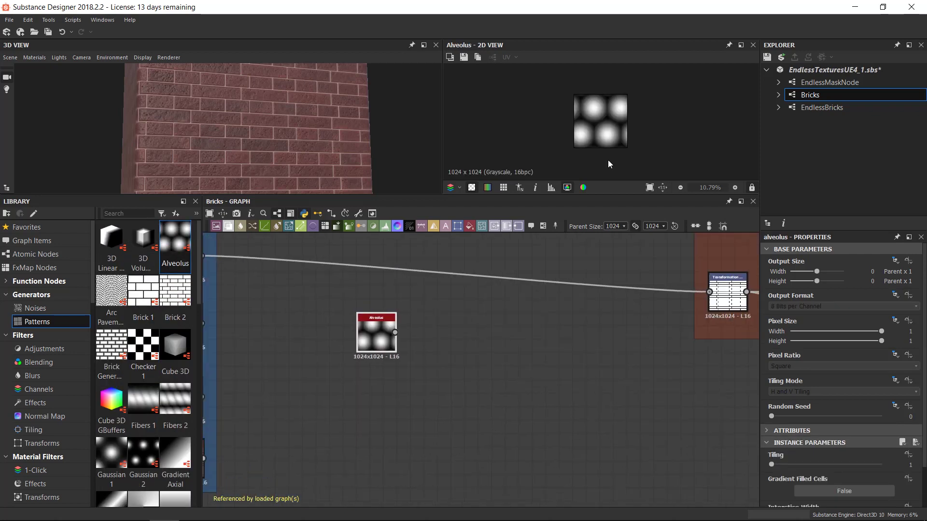
{"action": "scroll", "coordinate": [609, 159], "scroll_direction": "up", "scroll_amount": 2}
{"action": "scroll", "coordinate": [813, 427], "scroll_direction": "down", "scroll_amount": 2}
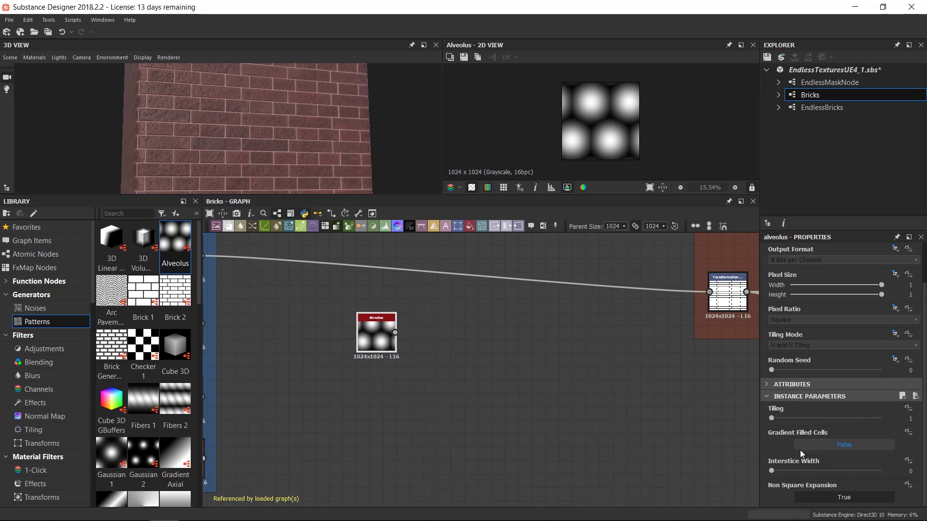
{"action": "left_click", "coordinate": [839, 445]}
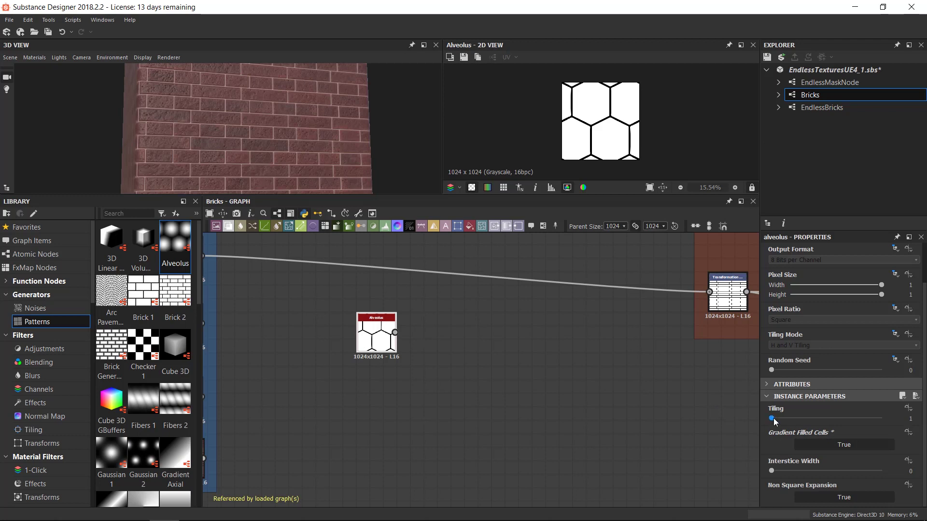
{"action": "left_click_drag", "start_coordinate": [772, 418], "coordinate": [841, 423]}
{"action": "scroll", "coordinate": [632, 143], "scroll_direction": "up", "scroll_amount": 6}
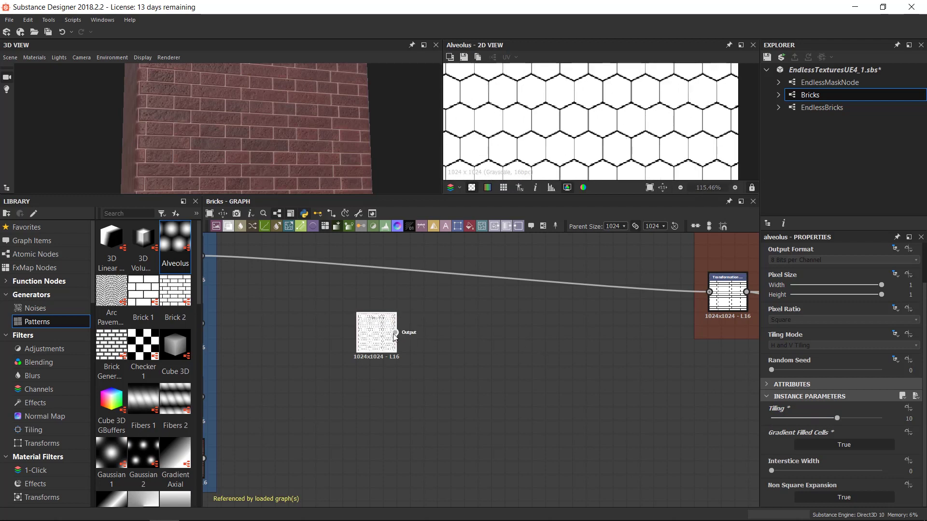
{"action": "left_click_drag", "start_coordinate": [394, 333], "coordinate": [710, 292]}
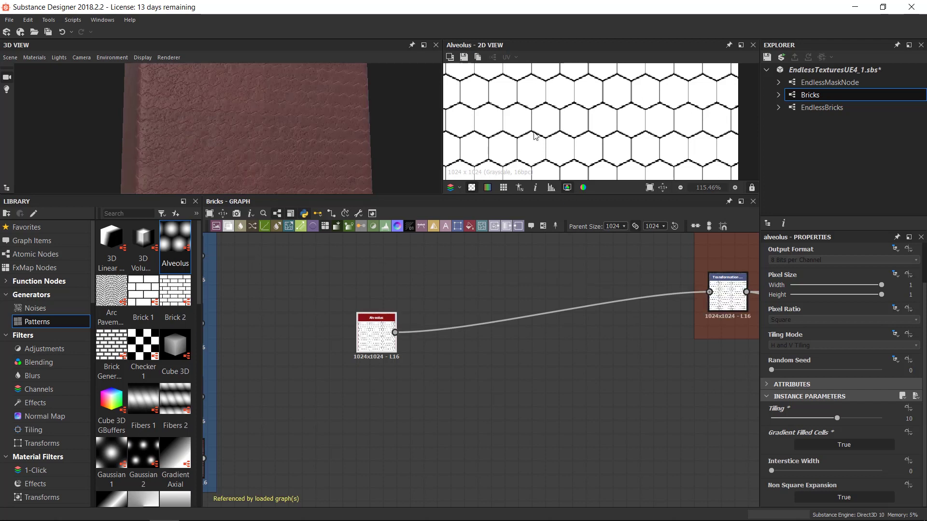
Raise the graph's parent size to 2048 and inspect the hex bricks in 3D
{"action": "left_click_drag", "start_coordinate": [288, 125], "coordinate": [281, 157]}
{"action": "left_click", "coordinate": [622, 227]}
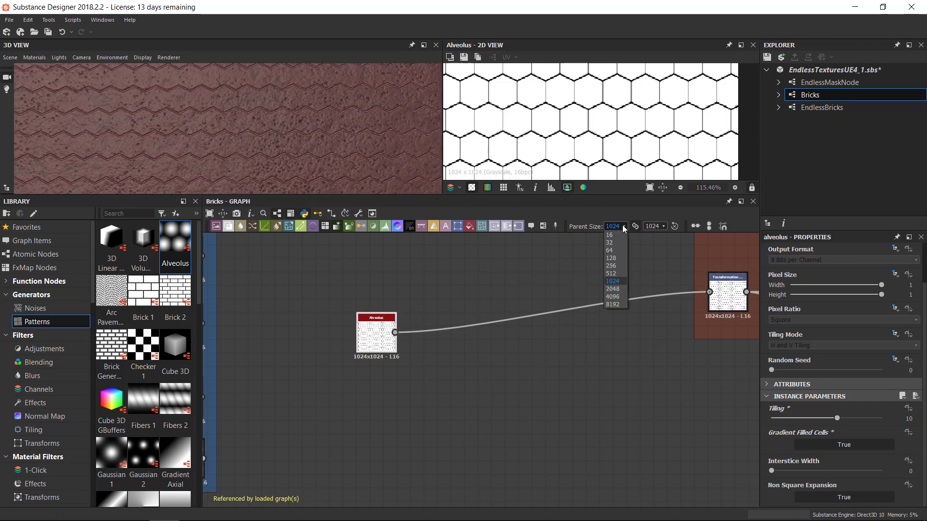
{"action": "left_click", "coordinate": [620, 290]}
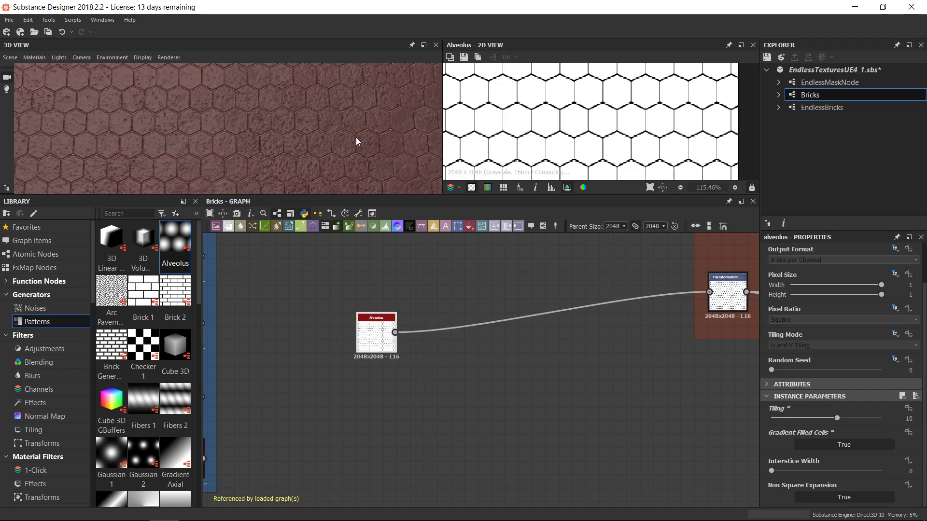
{"action": "mouse_move", "coordinate": [355, 141]}
{"action": "left_mouse_down"}
{"action": "mouse_move", "coordinate": [298, 143]}
{"action": "mouse_move", "coordinate": [413, 150]}
{"action": "mouse_move", "coordinate": [392, 140]}
{"action": "mouse_move", "coordinate": [327, 139]}
{"action": "mouse_move", "coordinate": [357, 145]}
{"action": "left_mouse_up"}
Connect the lower Gradient Map's coloured-hexagon output to the Blend node's Background input
{"action": "scroll", "coordinate": [444, 265], "scroll_direction": "down", "scroll_amount": 5}
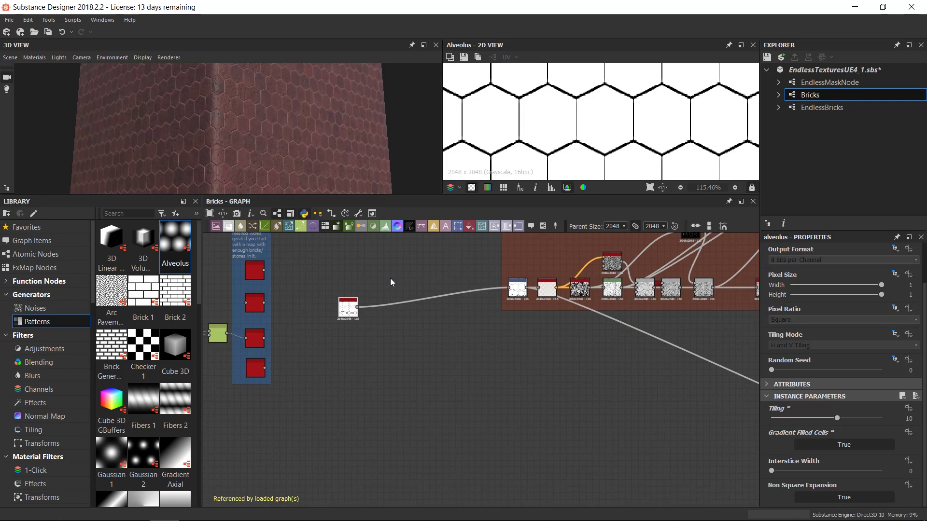
{"action": "scroll", "coordinate": [382, 299], "scroll_direction": "up", "scroll_amount": 5}
{"action": "middle_click_drag", "start_coordinate": [560, 289], "coordinate": [420, 381]}
{"action": "middle_click_drag", "start_coordinate": [553, 307], "coordinate": [441, 352]}
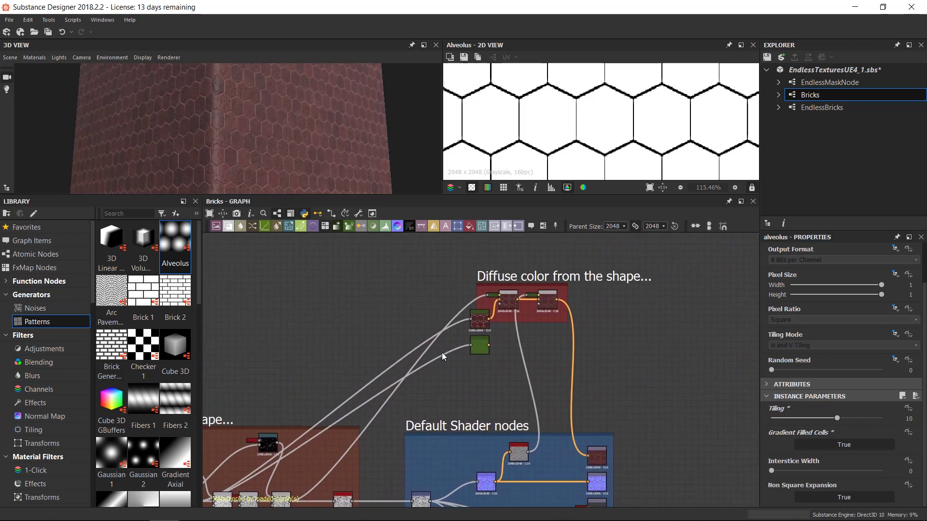
{"action": "middle_click_drag", "start_coordinate": [512, 348], "coordinate": [452, 364]}
{"action": "scroll", "coordinate": [425, 395], "scroll_direction": "up", "scroll_amount": 2}
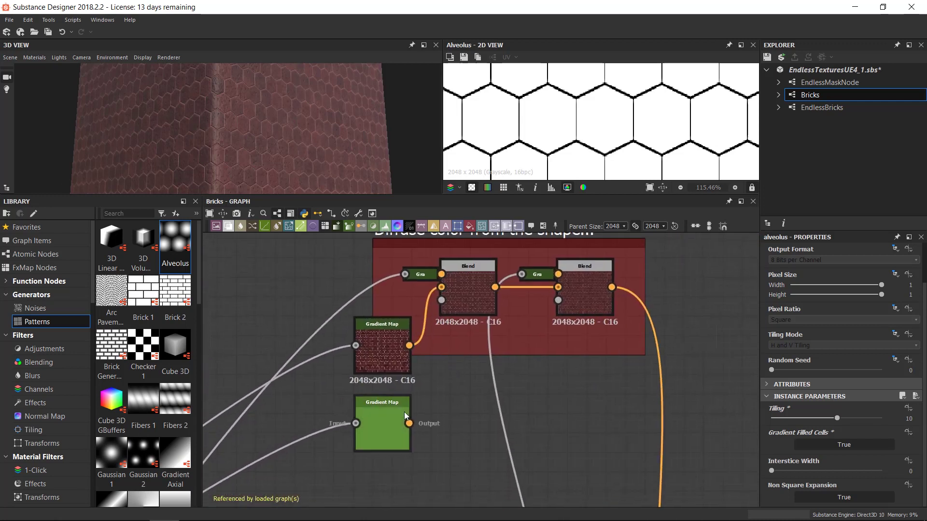
{"action": "double_click", "coordinate": [387, 412]}
{"action": "scroll", "coordinate": [572, 167], "scroll_direction": "down", "scroll_amount": 5}
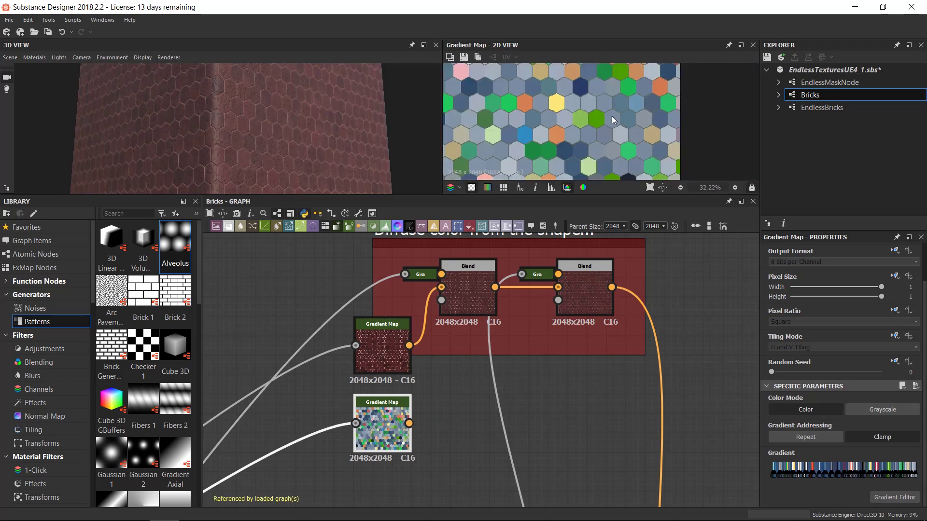
{"action": "middle_click_drag", "start_coordinate": [585, 135], "coordinate": [585, 139]}
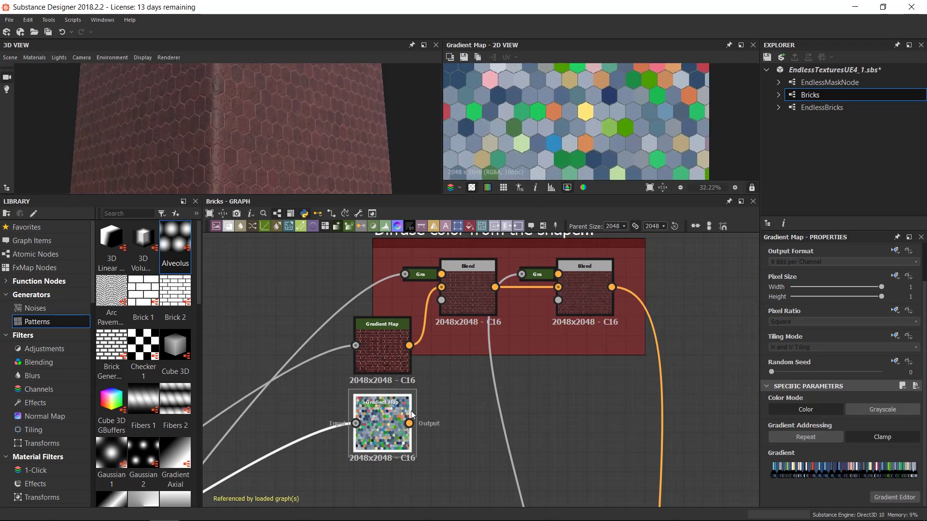
{"action": "left_click_drag", "start_coordinate": [410, 424], "coordinate": [448, 287]}
{"action": "left_click_drag", "start_coordinate": [372, 171], "coordinate": [309, 145]}
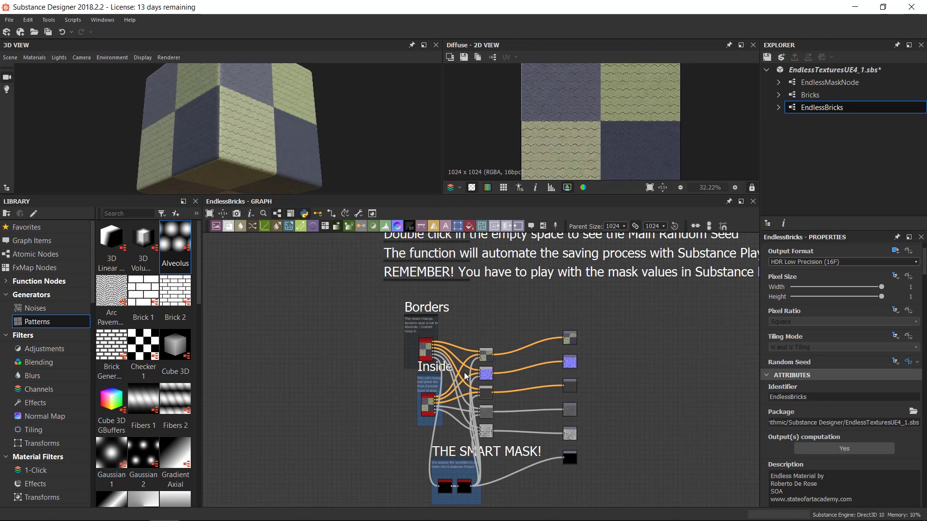
Set EndlessBricks' parent size to 2048 and orbit the preview to check the hex tiles
{"action": "scroll", "coordinate": [436, 359], "scroll_direction": "up", "scroll_amount": 5}
{"action": "scroll", "coordinate": [366, 318], "scroll_direction": "up", "scroll_amount": 3}
{"action": "scroll", "coordinate": [365, 316], "scroll_direction": "down", "scroll_amount": 3}
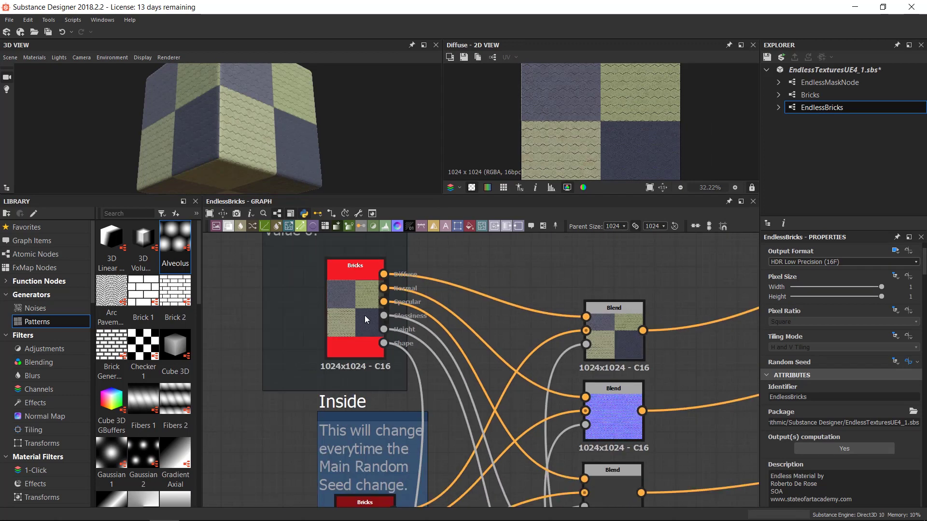
{"action": "left_click", "coordinate": [623, 227]}
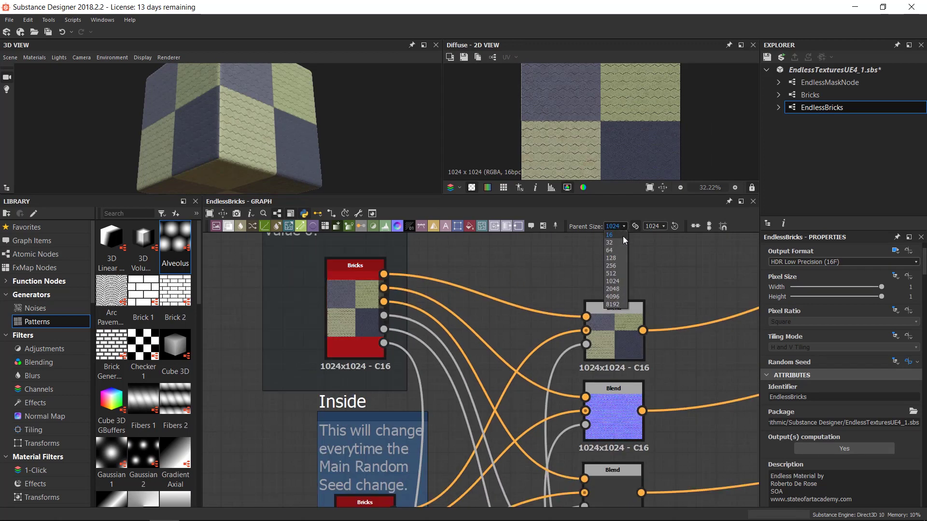
{"action": "left_click", "coordinate": [614, 293]}
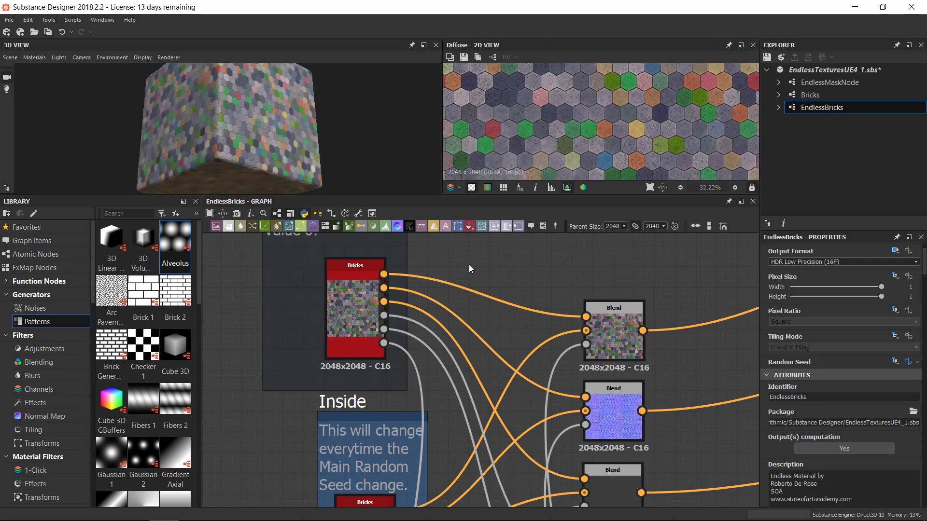
{"action": "left_click_drag", "start_coordinate": [200, 135], "coordinate": [325, 169]}
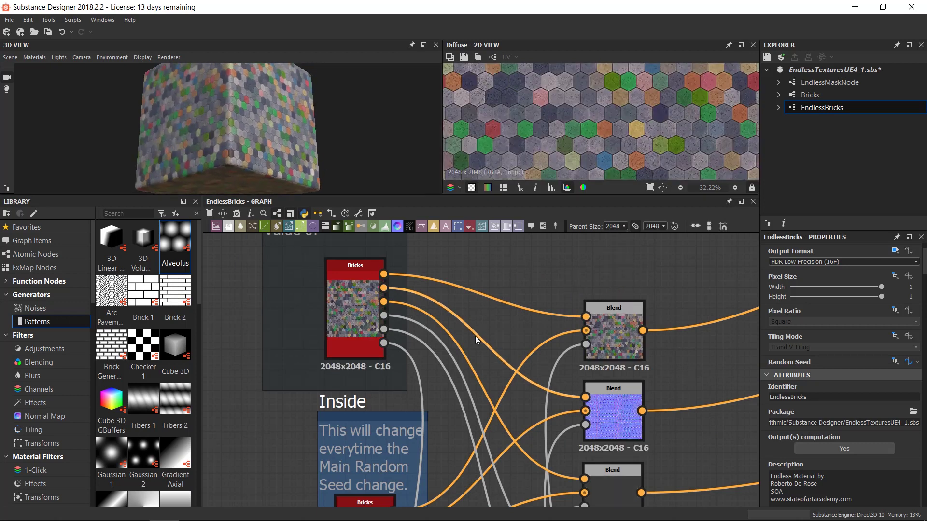
{"action": "scroll", "coordinate": [475, 336], "scroll_direction": "down", "scroll_amount": 3}
{"action": "middle_click_drag", "start_coordinate": [490, 366], "coordinate": [441, 354]}
{"action": "scroll", "coordinate": [446, 364], "scroll_direction": "down", "scroll_amount": 1}
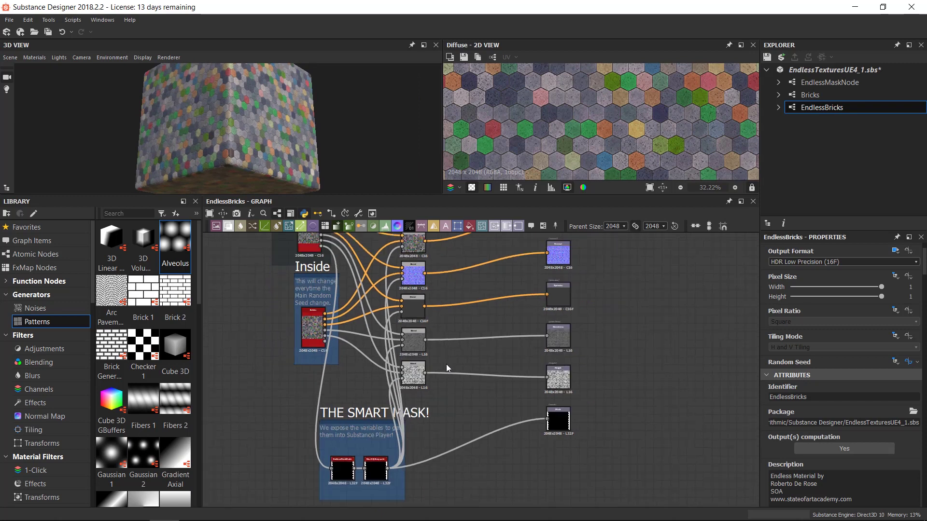
{"action": "mouse_move", "coordinate": [459, 391]}
{"action": "middle_mouse_down"}
{"action": "mouse_move", "coordinate": [495, 399]}
{"action": "mouse_move", "coordinate": [461, 374]}
{"action": "middle_mouse_up"}
Preview the blur node and then the EndlessMaskNode output in the 2D view
{"action": "double_click", "coordinate": [381, 475]}
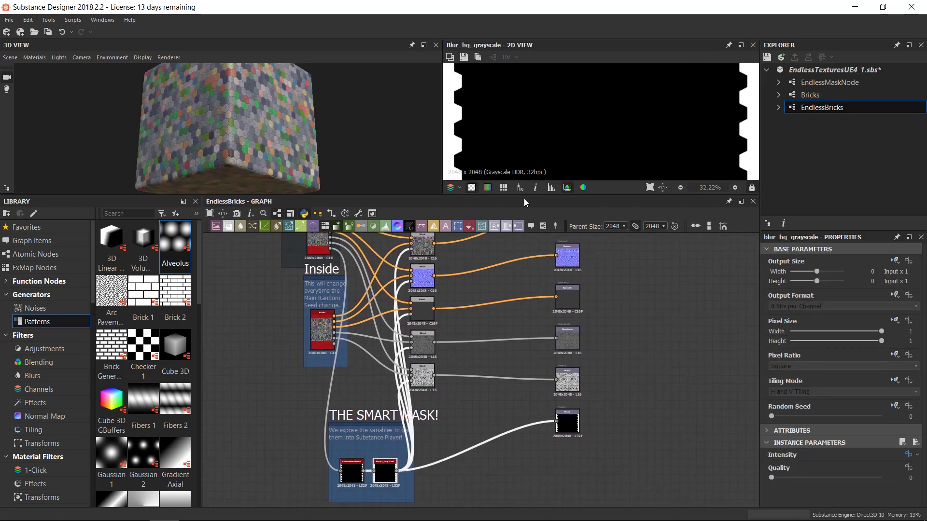
{"action": "scroll", "coordinate": [532, 126], "scroll_direction": "down", "scroll_amount": 3}
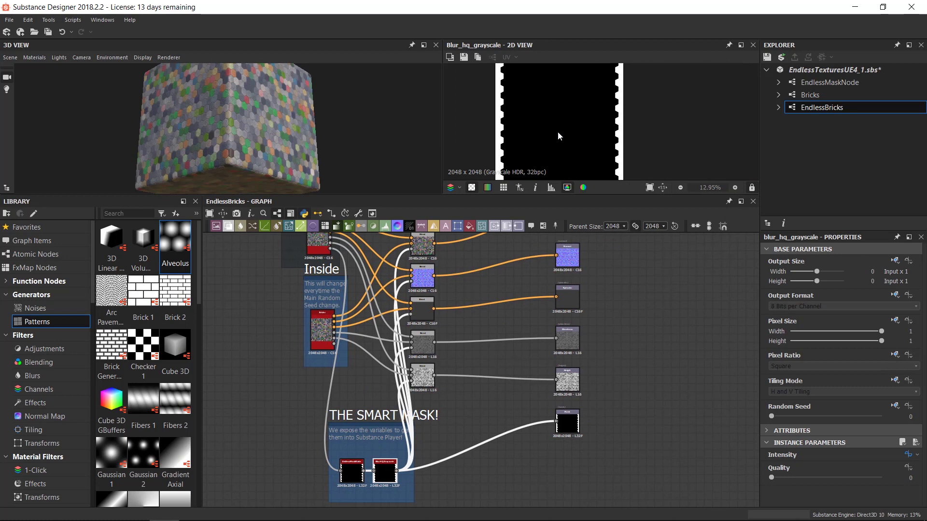
{"action": "key", "text": "f"}
{"action": "double_click", "coordinate": [350, 480]}
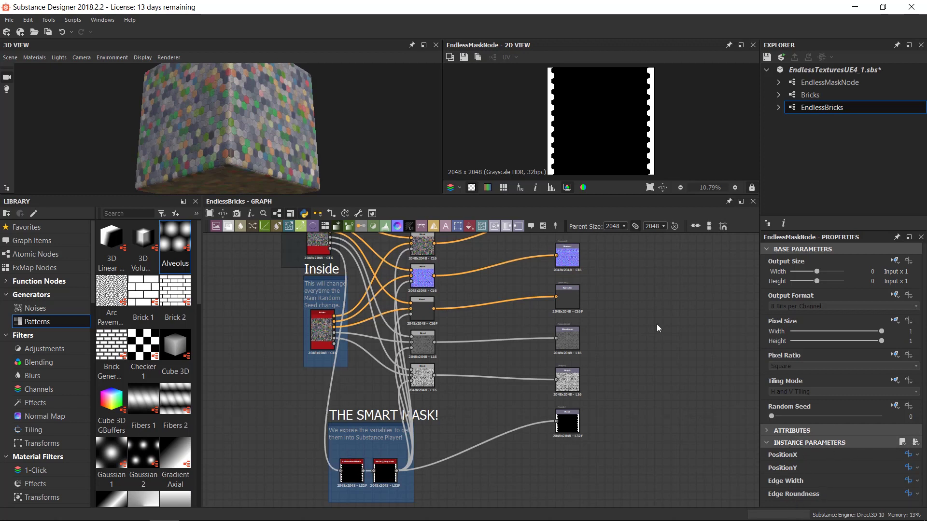
Give the graph's PositionY input a default value of 0.05
{"action": "left_click", "coordinate": [700, 329]}
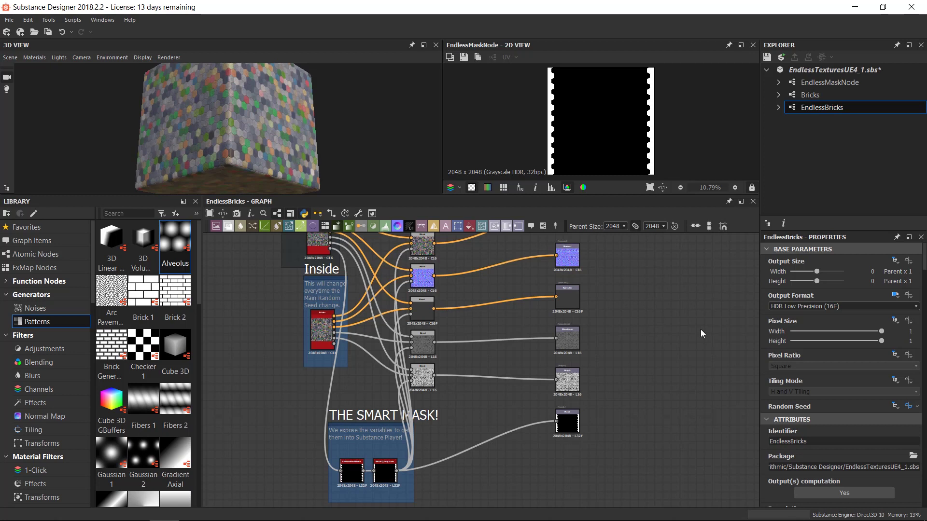
{"action": "scroll", "coordinate": [827, 404], "scroll_direction": "down", "scroll_amount": 10}
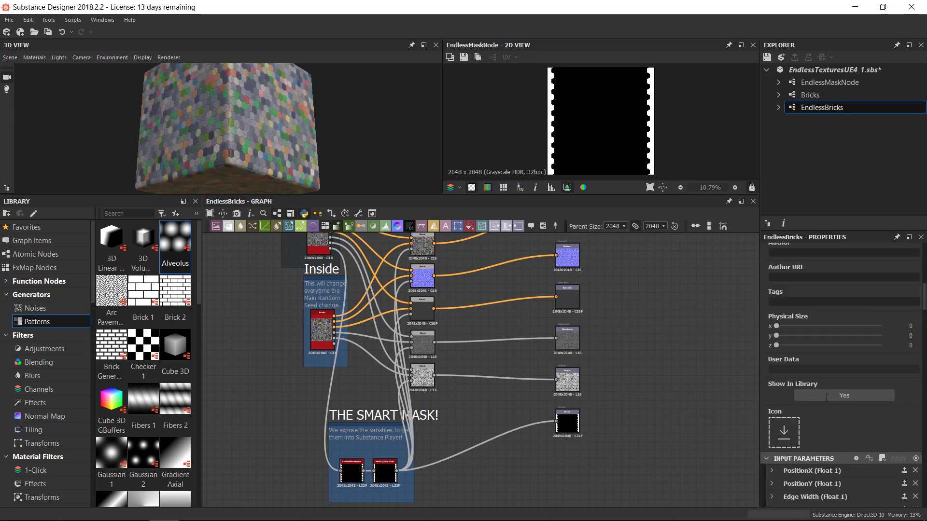
{"action": "scroll", "coordinate": [826, 397], "scroll_direction": "down", "scroll_amount": 5}
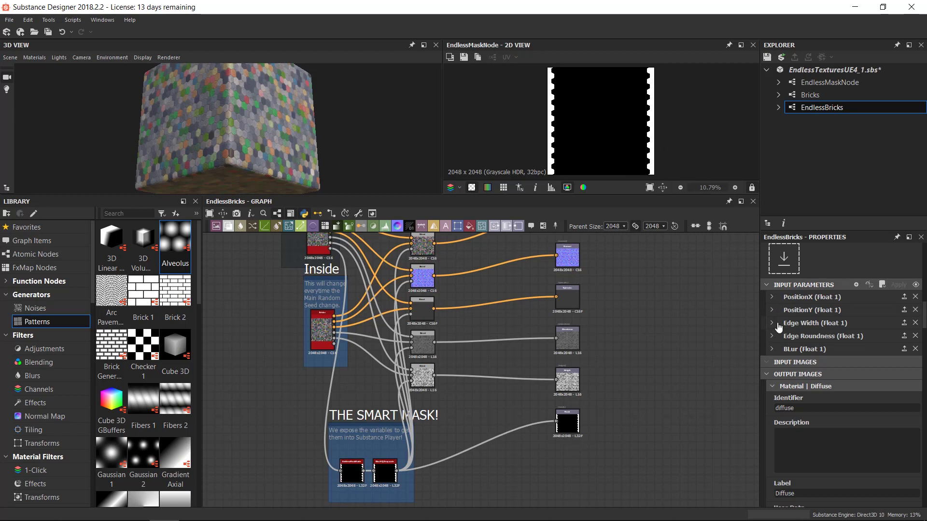
{"action": "left_click", "coordinate": [772, 310]}
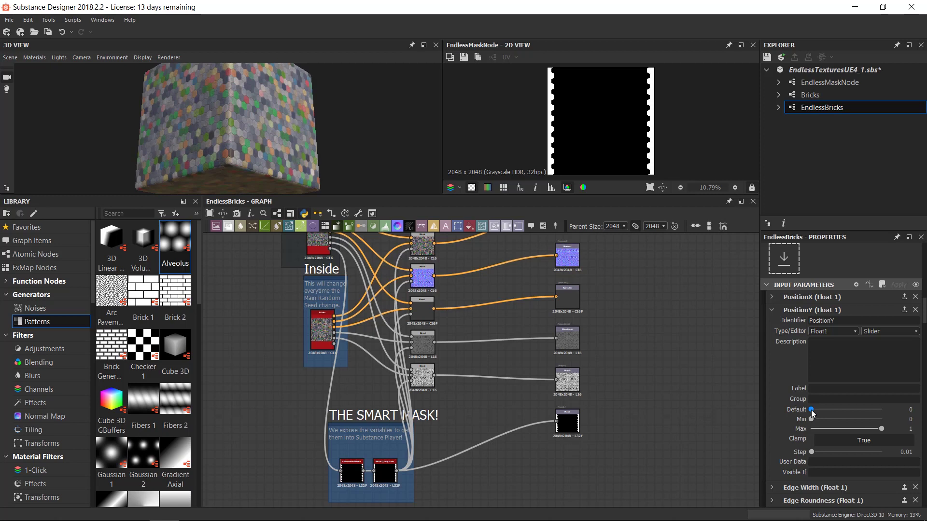
{"action": "left_click_drag", "start_coordinate": [812, 413], "coordinate": [815, 414]}
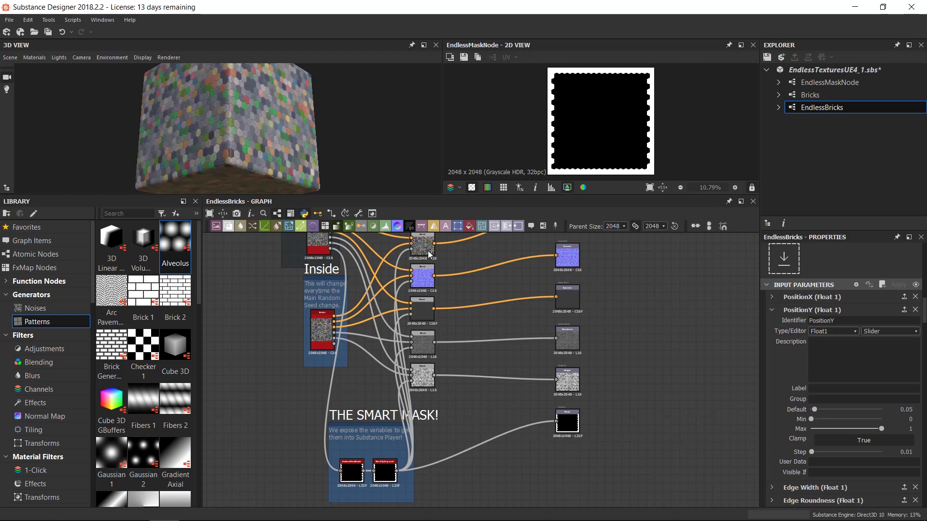
{"action": "middle_click_drag", "start_coordinate": [276, 269], "coordinate": [318, 329]}
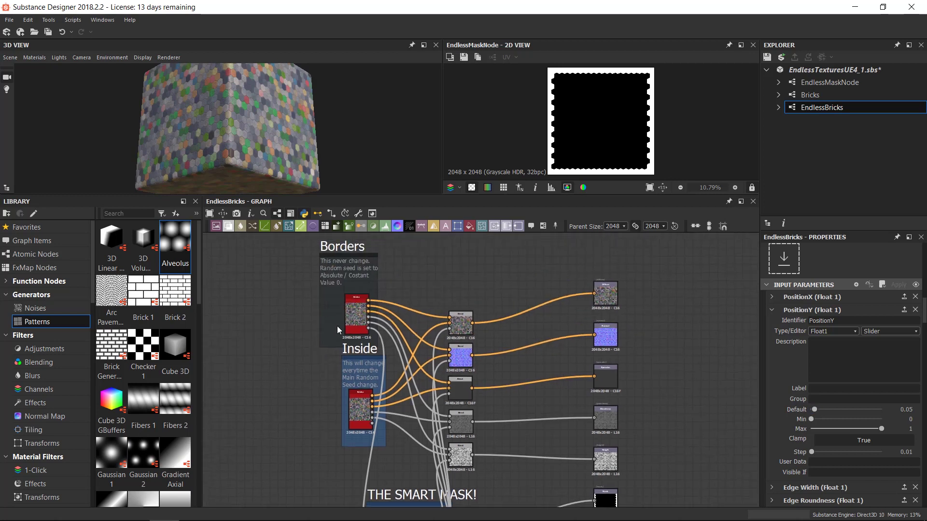
Open and inspect the $time function graph driving Random Seed
{"action": "scroll", "coordinate": [869, 377], "scroll_direction": "up", "scroll_amount": 5}
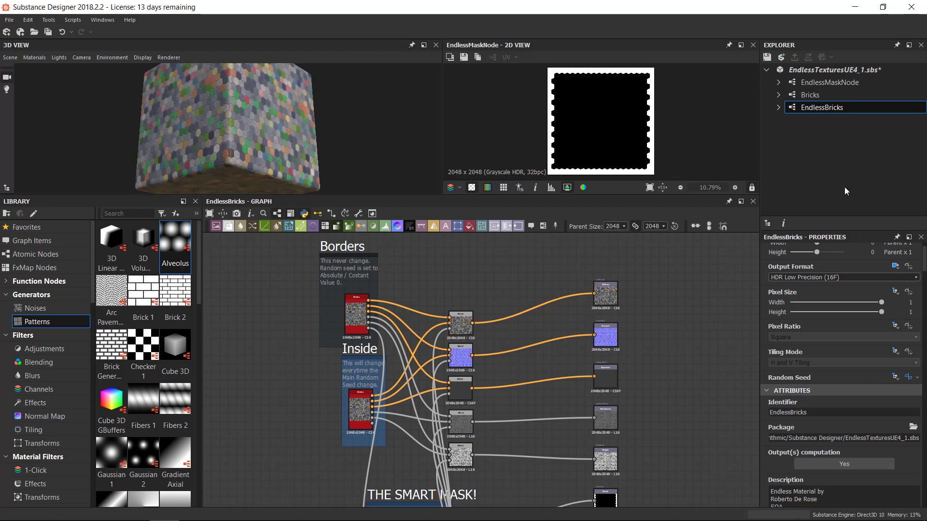
{"action": "left_click", "coordinate": [914, 380]}
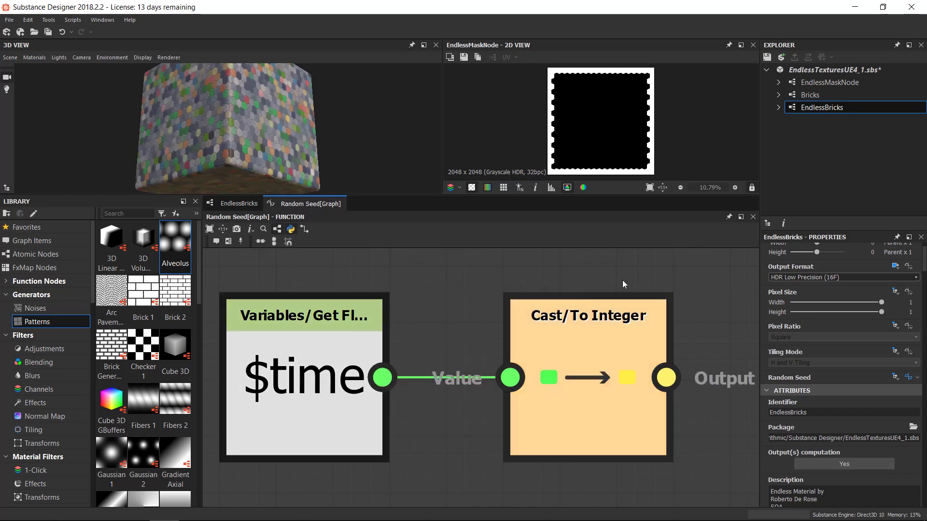
{"action": "left_click_drag", "start_coordinate": [697, 272], "coordinate": [218, 485]}
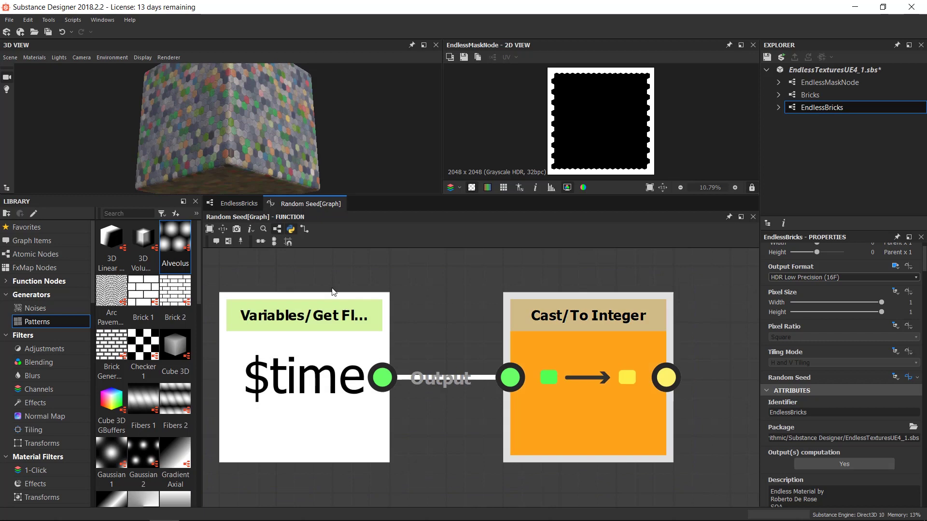
Back in EndlessBricks, reset Random Seed to its default value of 0
{"action": "left_click", "coordinate": [239, 202]}
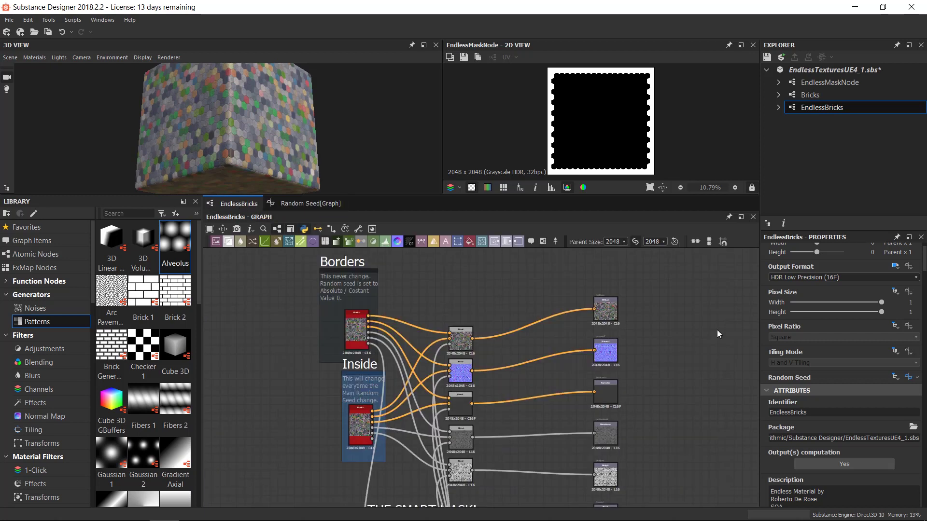
{"action": "left_click", "coordinate": [917, 378]}
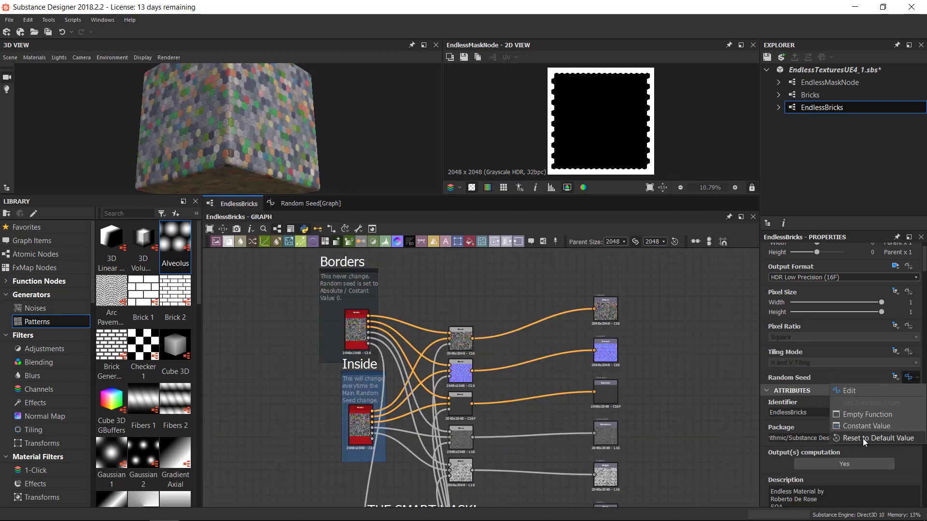
{"action": "left_click", "coordinate": [889, 438]}
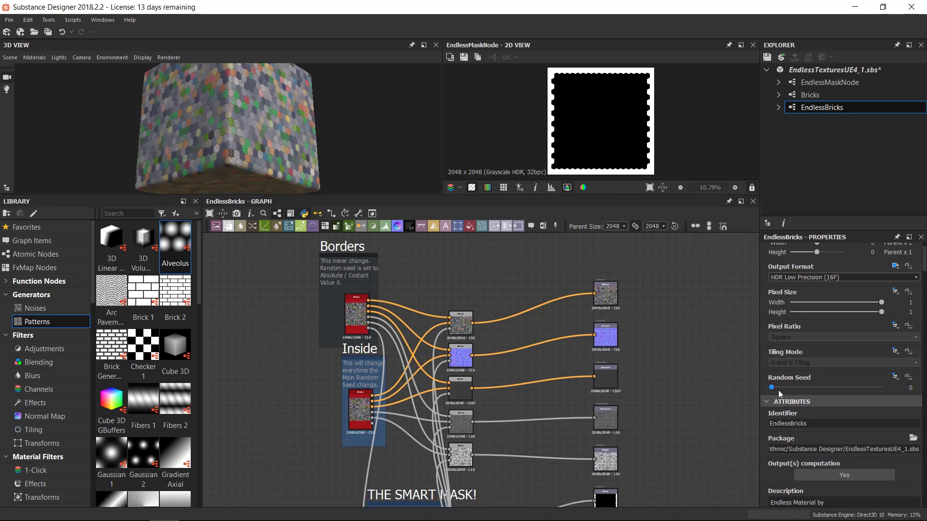
Preview the Diffuse output, try Random Seed 2, then return it to 0
{"action": "double_click", "coordinate": [605, 293]}
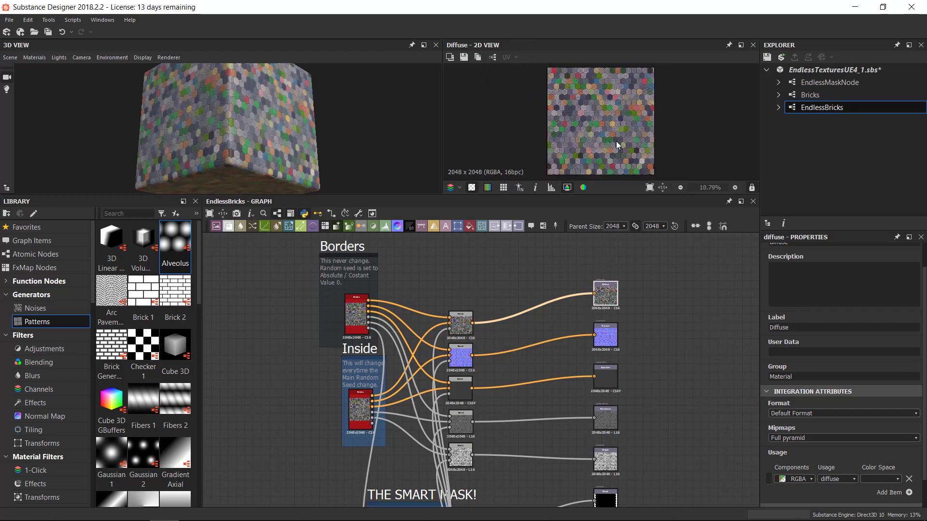
{"action": "left_click", "coordinate": [673, 285]}
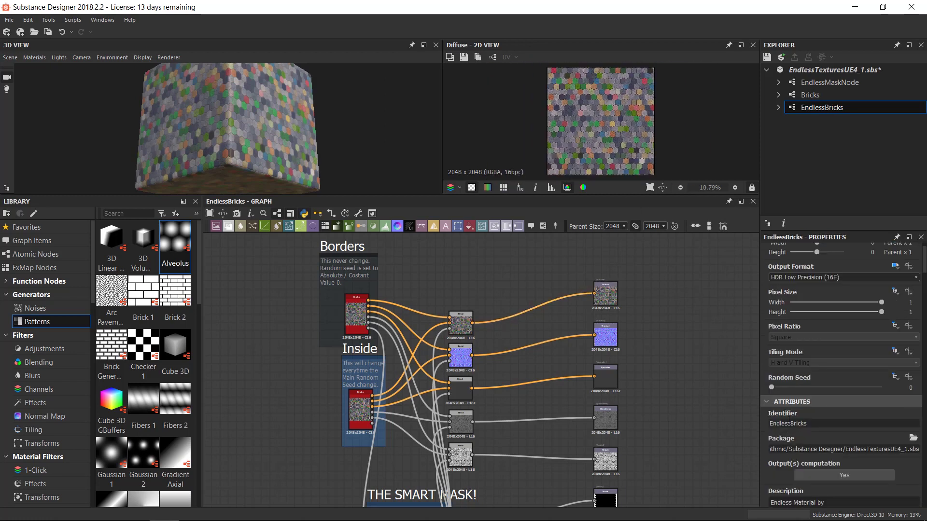
{"action": "left_click_drag", "start_coordinate": [780, 387], "coordinate": [794, 386]}
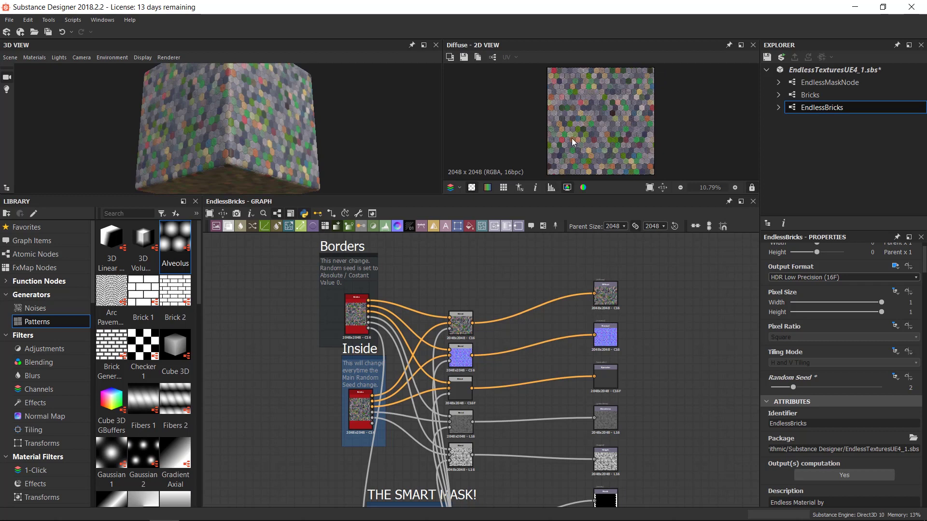
{"action": "left_click_drag", "start_coordinate": [794, 390], "coordinate": [772, 390]}
{"action": "scroll", "coordinate": [673, 358], "scroll_direction": "down", "scroll_amount": 3}
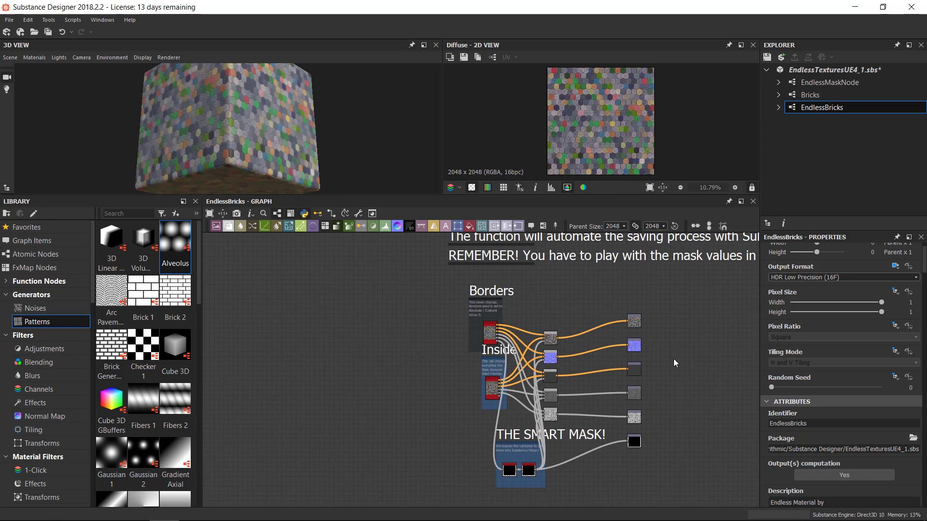
{"action": "middle_click_drag", "start_coordinate": [673, 358], "coordinate": [534, 360]}
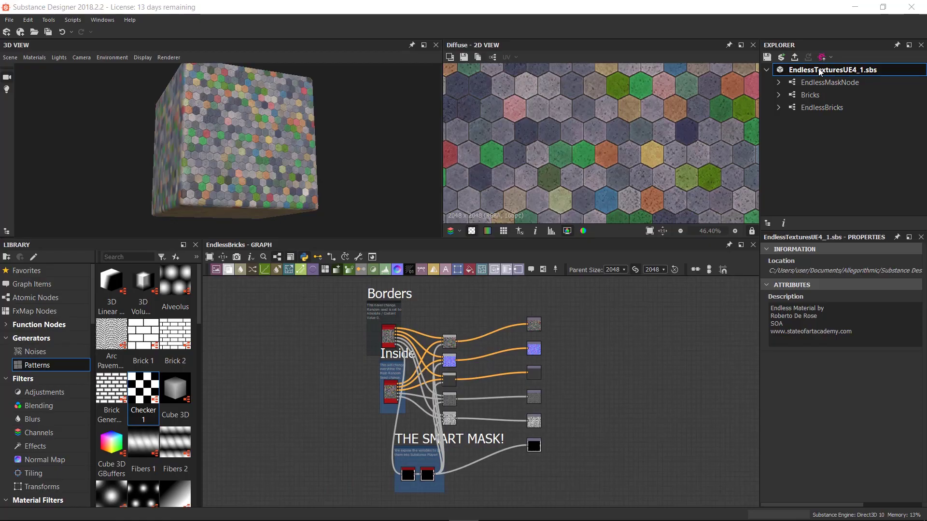
Create a 512 px Specular/Glossiness template graph named EndlessBricksUE4 in the package
{"action": "right_click", "coordinate": [819, 71]}
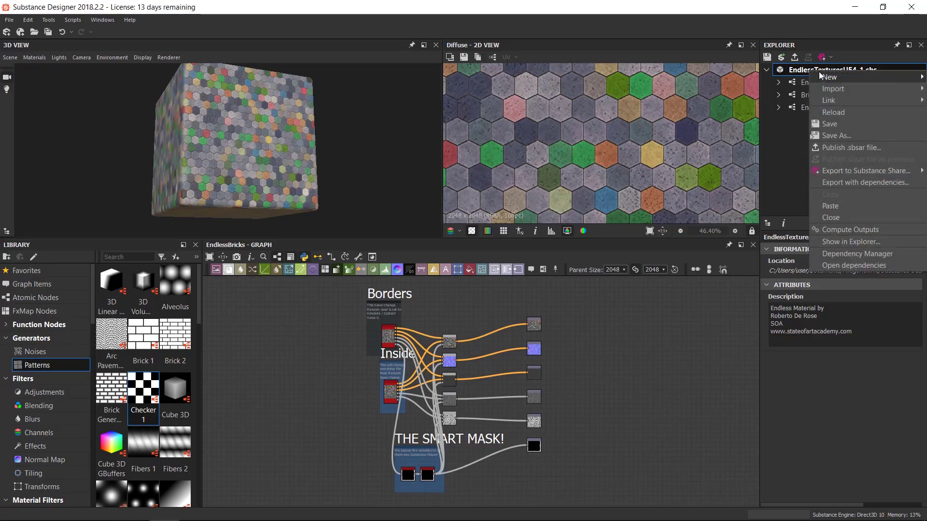
{"action": "mouse_move", "coordinate": [821, 73]}
{"action": "left_click", "coordinate": [772, 77]}
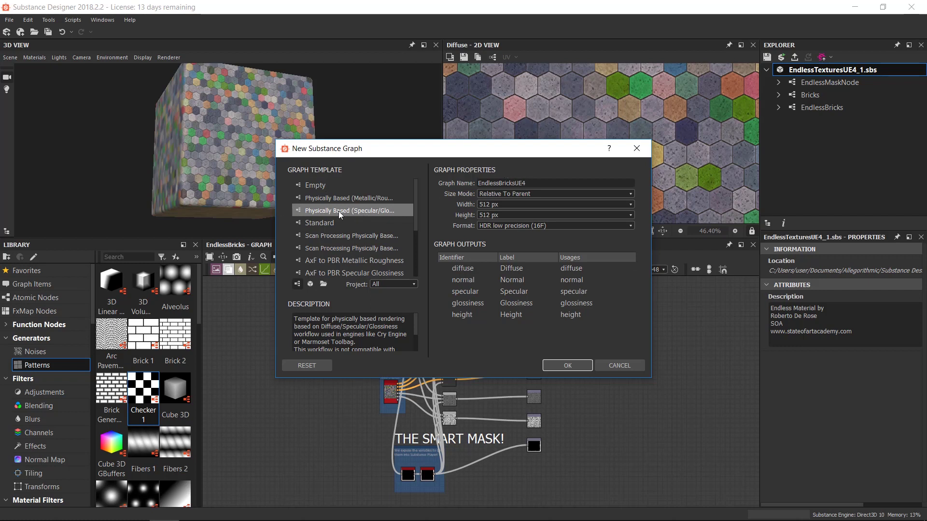
{"action": "left_click", "coordinate": [568, 366]}
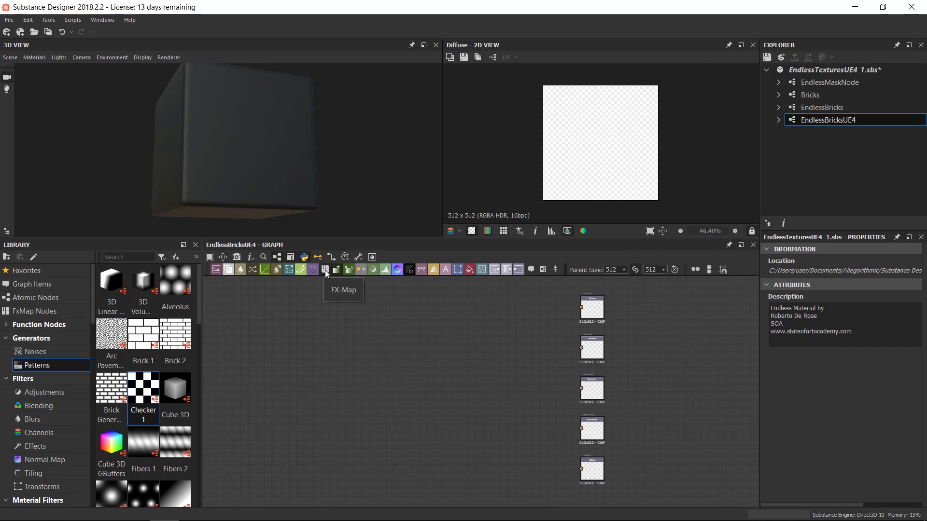
Add an FX-Map node and lower its Roughness from 1 to 0
{"action": "left_click_drag", "start_coordinate": [325, 269], "coordinate": [413, 372]}
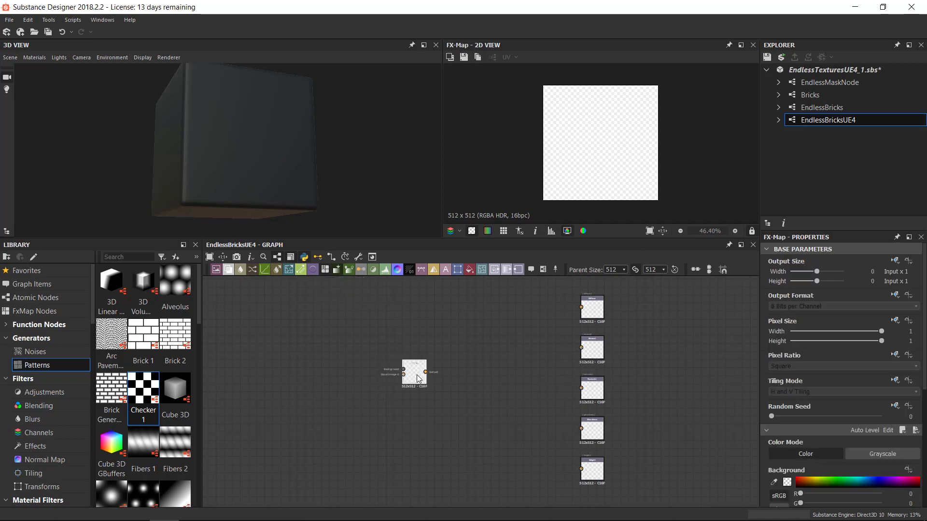
{"action": "scroll", "coordinate": [369, 371], "scroll_direction": "up", "scroll_amount": 5}
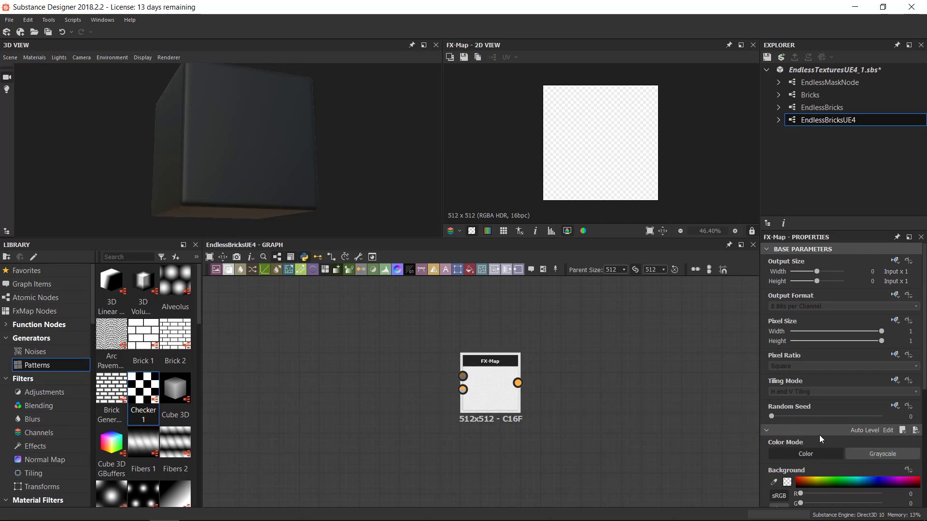
{"action": "scroll", "coordinate": [862, 359], "scroll_direction": "down", "scroll_amount": 5}
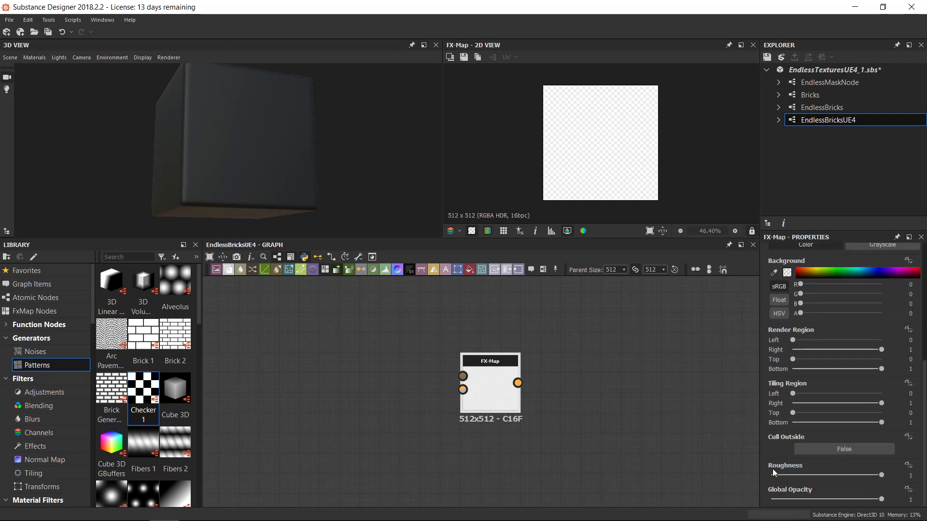
{"action": "left_click_drag", "start_coordinate": [882, 475], "coordinate": [689, 470]}
{"action": "mouse_move", "coordinate": [787, 465]}
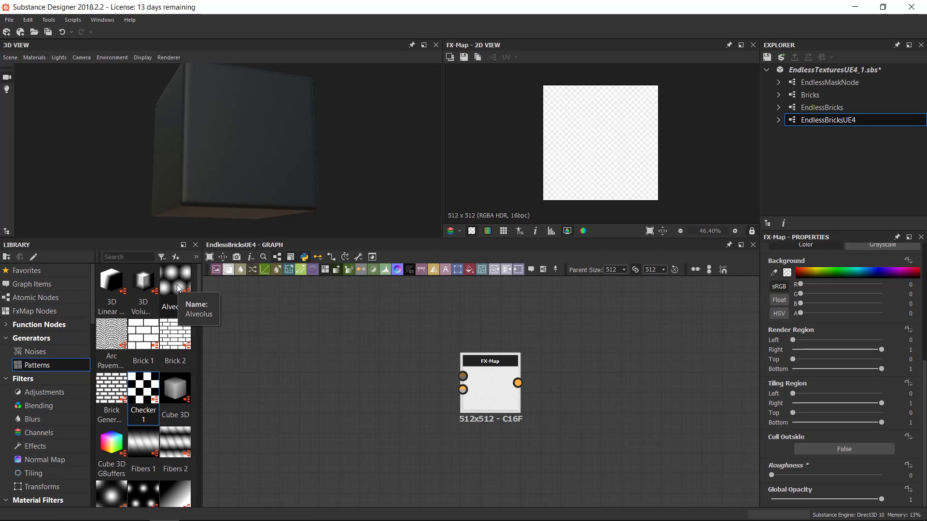
Add Alveolus, Arc Pavement, Brick 2 and Checker 1 pattern nodes lined up beside the FX-Map
{"action": "left_click_drag", "start_coordinate": [179, 288], "coordinate": [329, 333]}
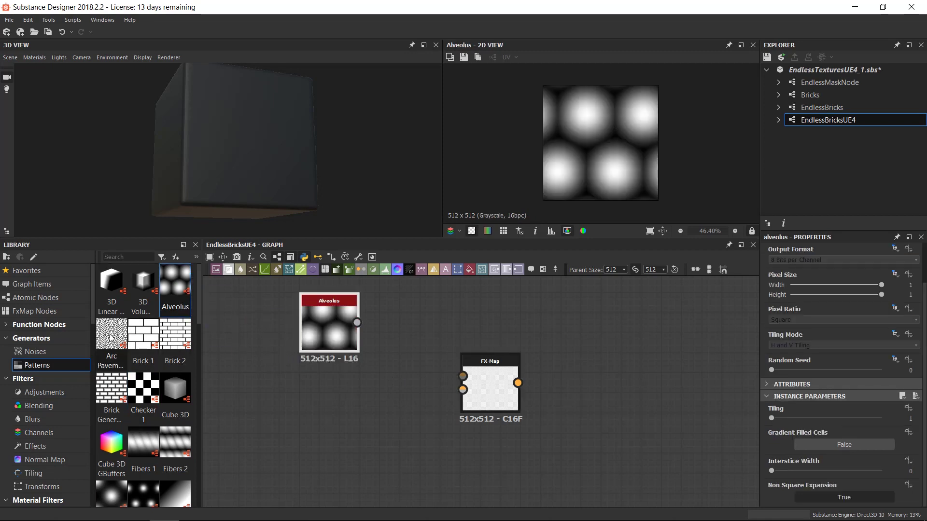
{"action": "left_click_drag", "start_coordinate": [111, 337], "coordinate": [325, 395]}
{"action": "scroll", "coordinate": [357, 415], "scroll_direction": "down", "scroll_amount": 2}
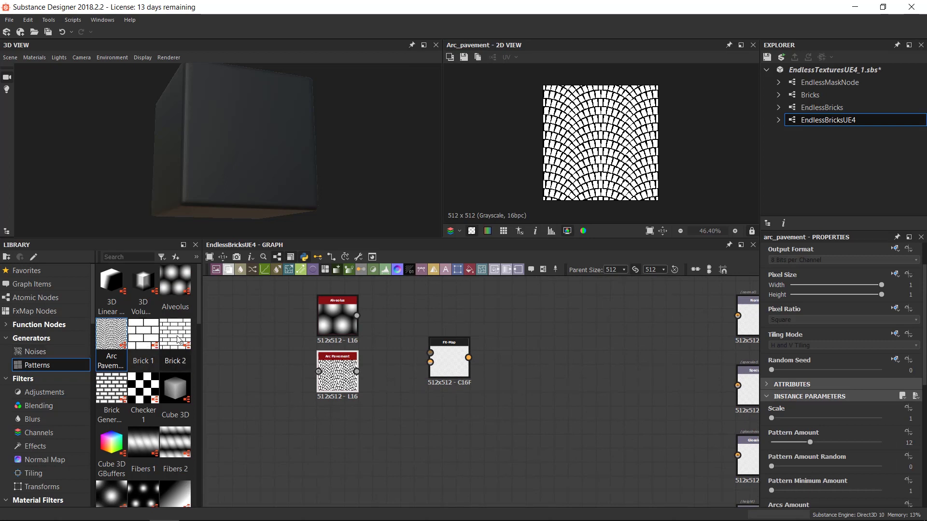
{"action": "left_click_drag", "start_coordinate": [179, 339], "coordinate": [334, 428]}
{"action": "left_click_drag", "start_coordinate": [144, 389], "coordinate": [316, 463]}
{"action": "left_click_drag", "start_coordinate": [352, 428], "coordinate": [338, 427]}
{"action": "middle_click_drag", "start_coordinate": [383, 422], "coordinate": [360, 405]}
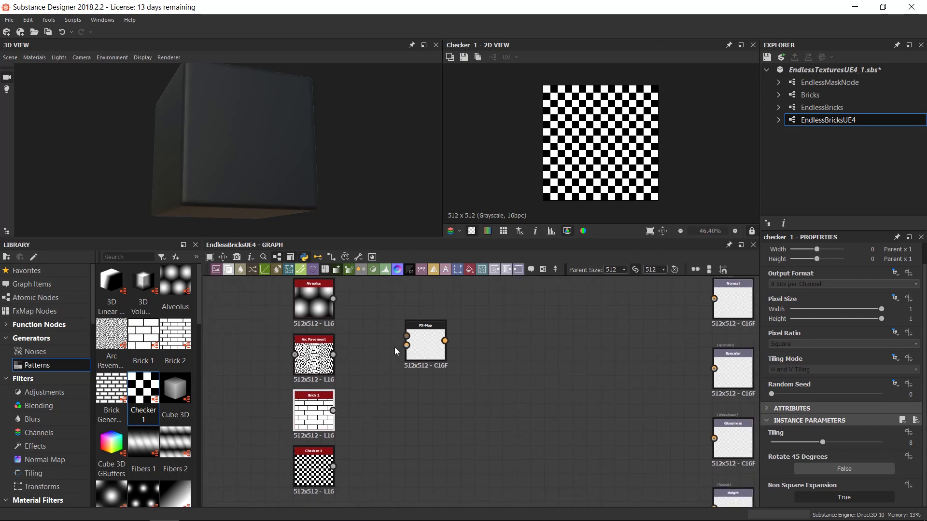
{"action": "left_click_drag", "start_coordinate": [420, 351], "coordinate": [406, 373]}
Wire the patterns into the FX-Map image inputs and set its Color Mode to Grayscale
{"action": "left_click", "coordinate": [407, 379]}
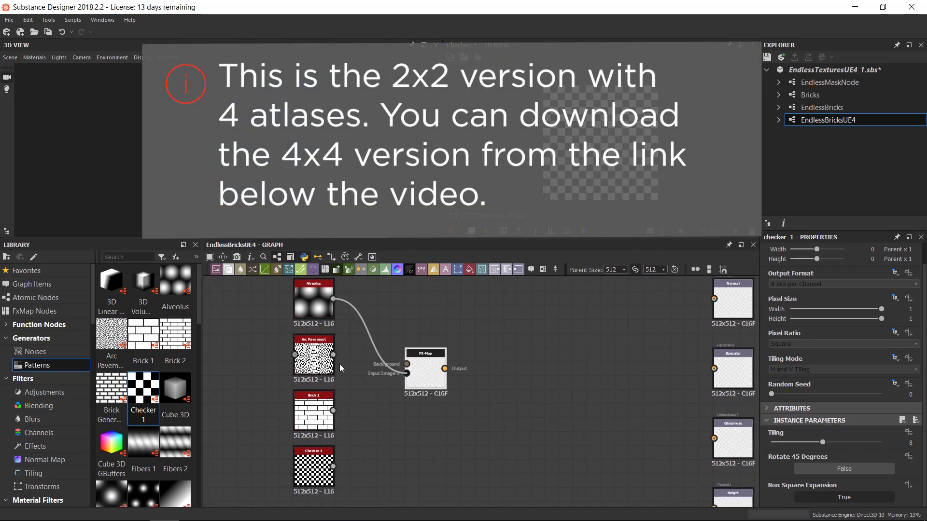
{"action": "left_click_drag", "start_coordinate": [333, 355], "coordinate": [407, 386]}
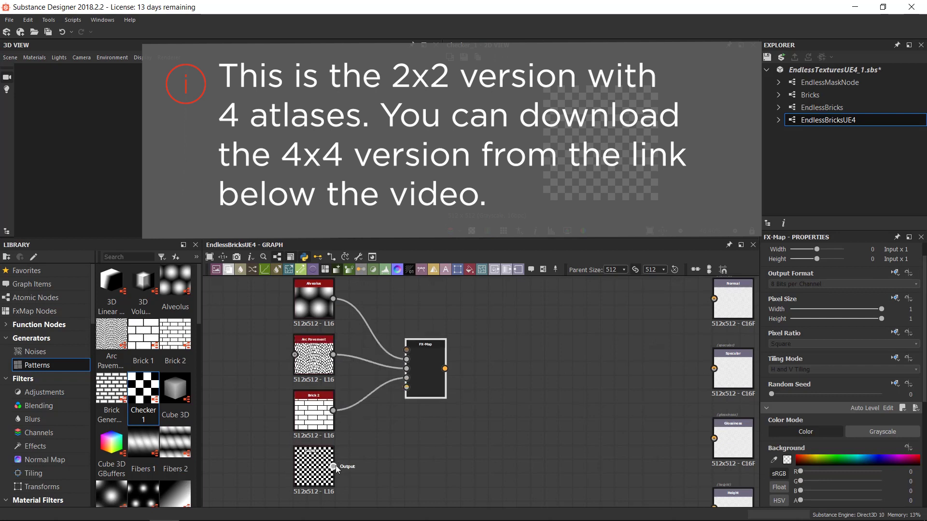
{"action": "left_click_drag", "start_coordinate": [334, 466], "coordinate": [407, 387]}
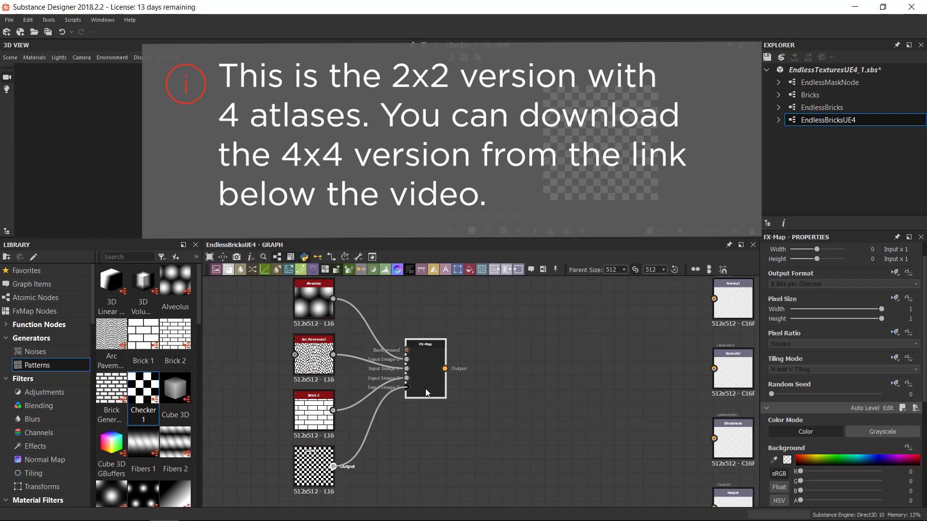
{"action": "left_click_drag", "start_coordinate": [427, 392], "coordinate": [425, 378]}
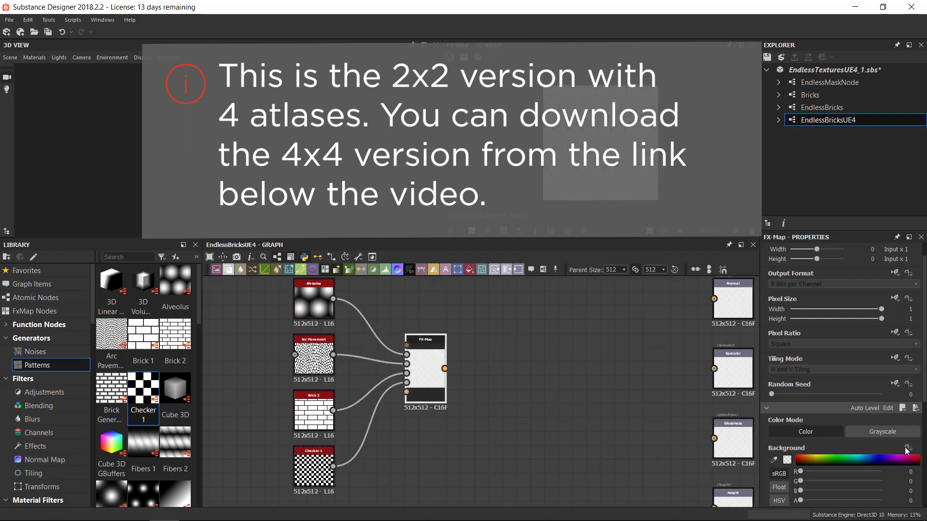
{"action": "left_click", "coordinate": [882, 432]}
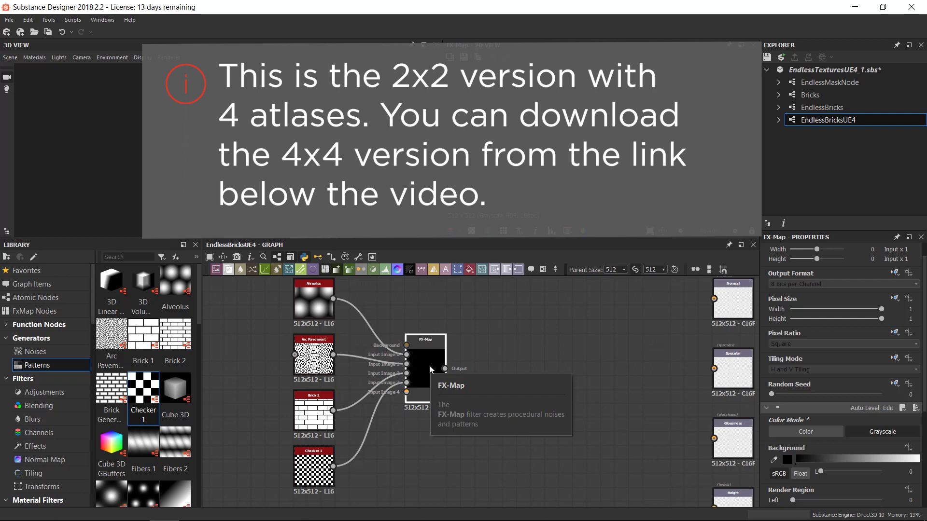
Open the FX-Map node's inner graph for editing
{"action": "right_click", "coordinate": [430, 365]}
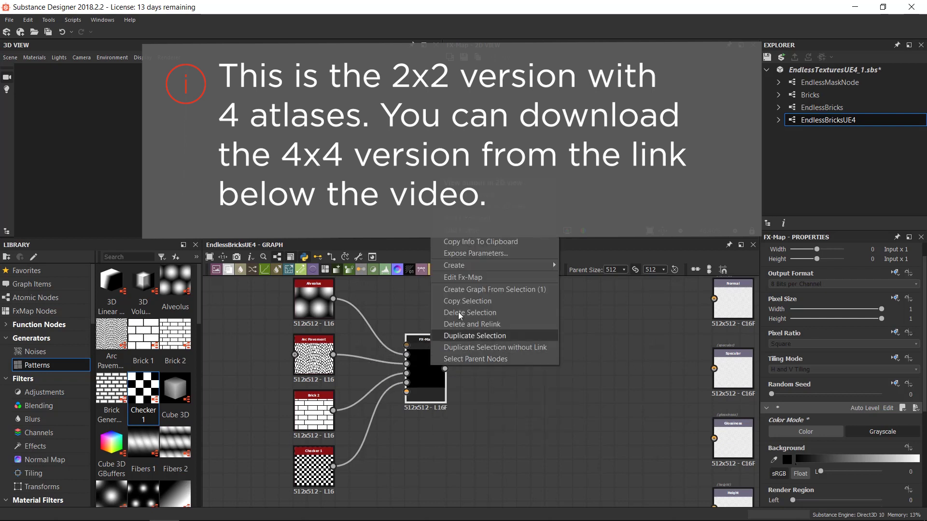
{"action": "left_click", "coordinate": [480, 278]}
{"action": "scroll", "coordinate": [567, 393], "scroll_direction": "down", "scroll_amount": 3}
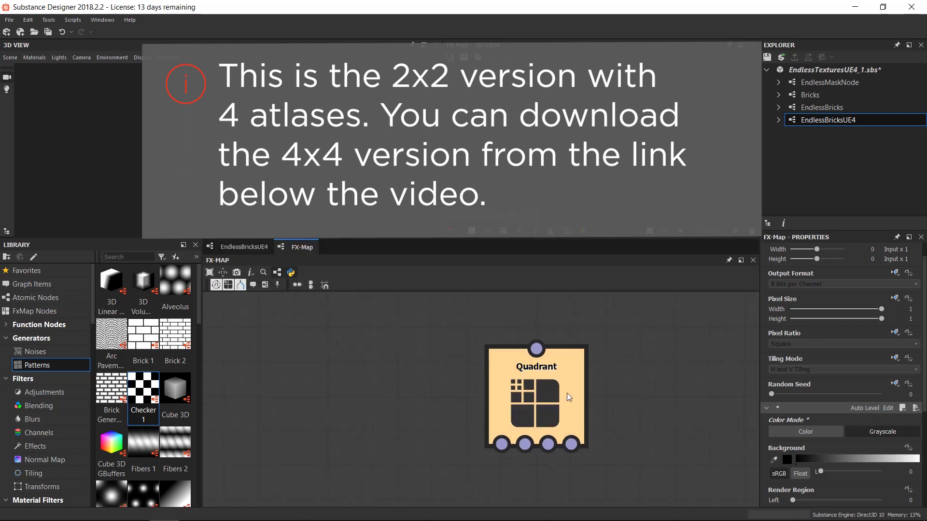
{"action": "scroll", "coordinate": [600, 379], "scroll_direction": "up", "scroll_amount": 1}
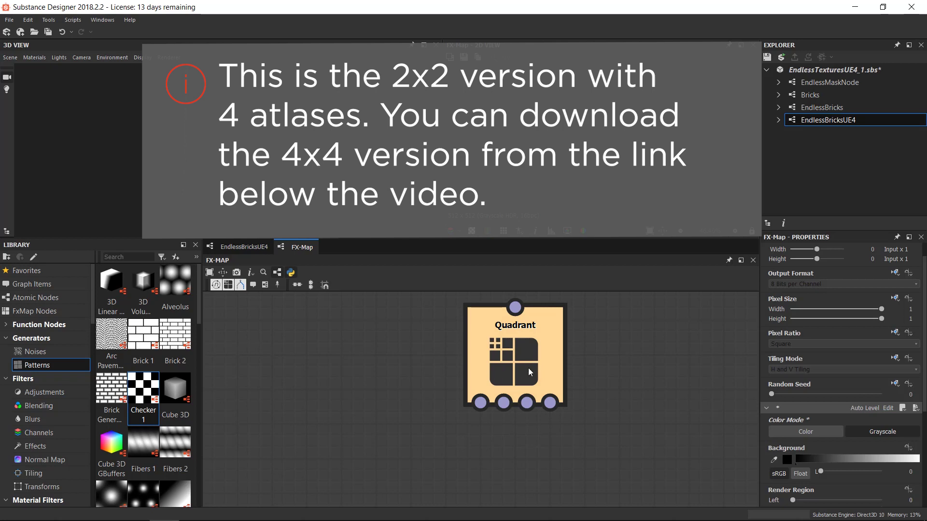
{"action": "scroll", "coordinate": [407, 362], "scroll_direction": "down", "scroll_amount": 1}
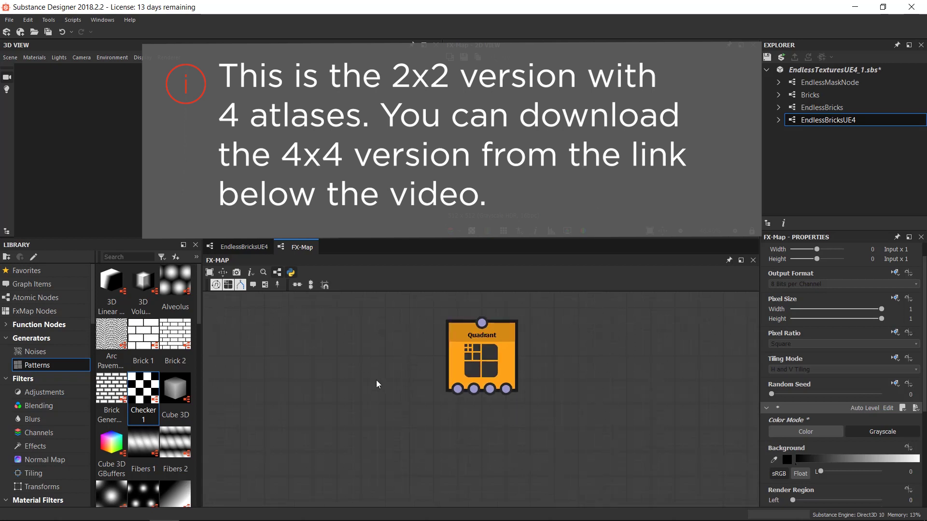
Add a second Quadrant node linked to the top Quadrant's first output
{"action": "left_click_drag", "start_coordinate": [283, 338], "coordinate": [401, 468]}
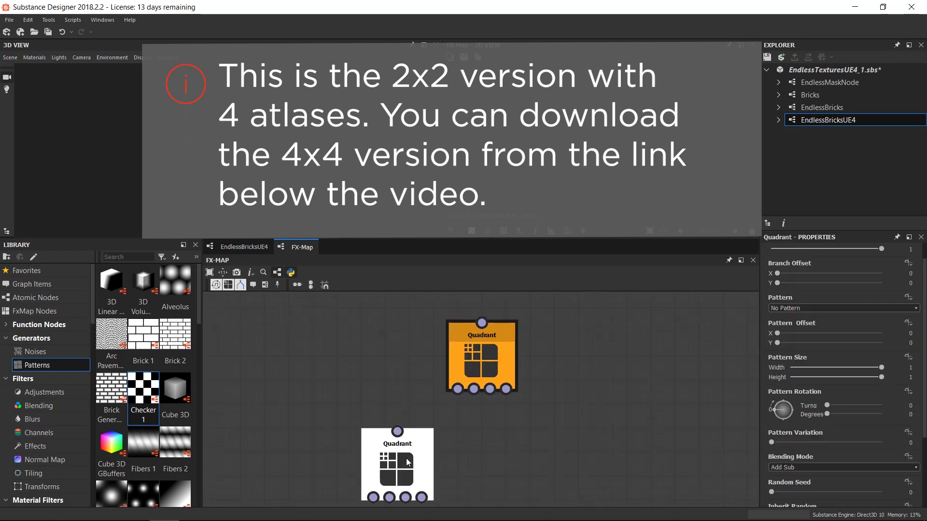
{"action": "middle_click_drag", "start_coordinate": [459, 426], "coordinate": [441, 410]}
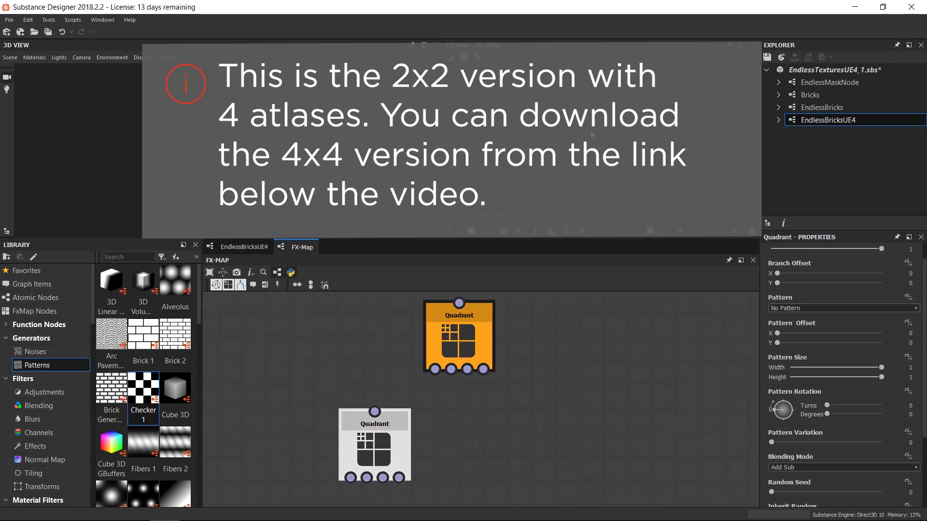
{"action": "left_click_drag", "start_coordinate": [375, 411], "coordinate": [436, 375]}
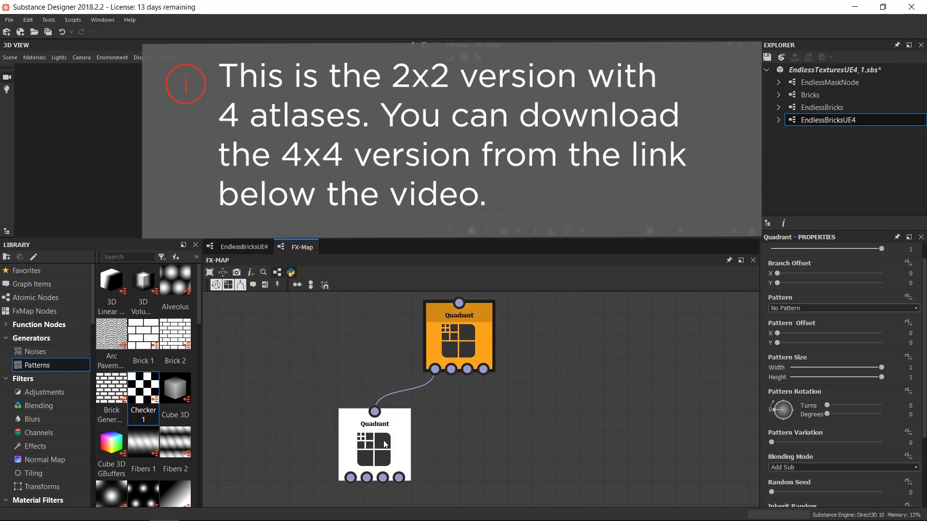
{"action": "mouse_move", "coordinate": [384, 442]}
{"action": "left_mouse_down"}
{"action": "mouse_move", "coordinate": [377, 442]}
{"action": "mouse_move", "coordinate": [385, 444]}
{"action": "left_mouse_up"}
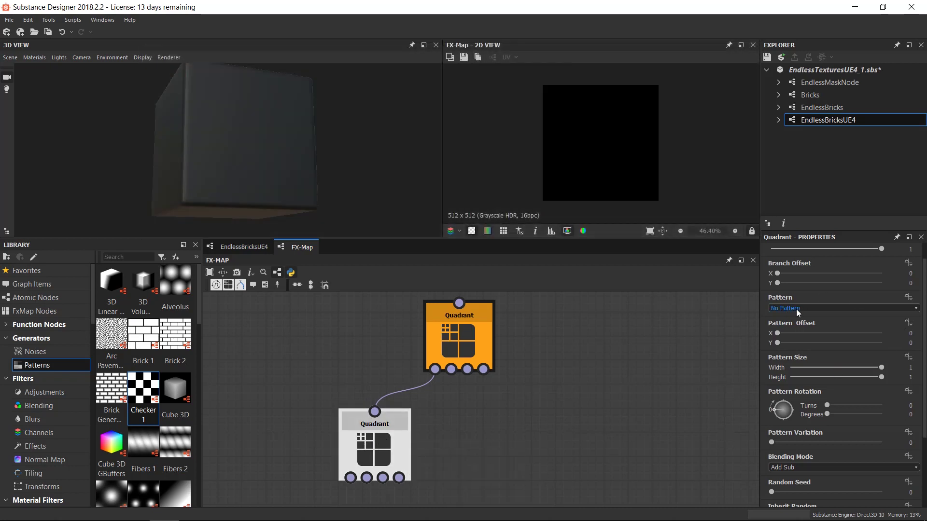
Change the Quadrant node's pattern type to Input Image
{"action": "left_click", "coordinate": [796, 310]}
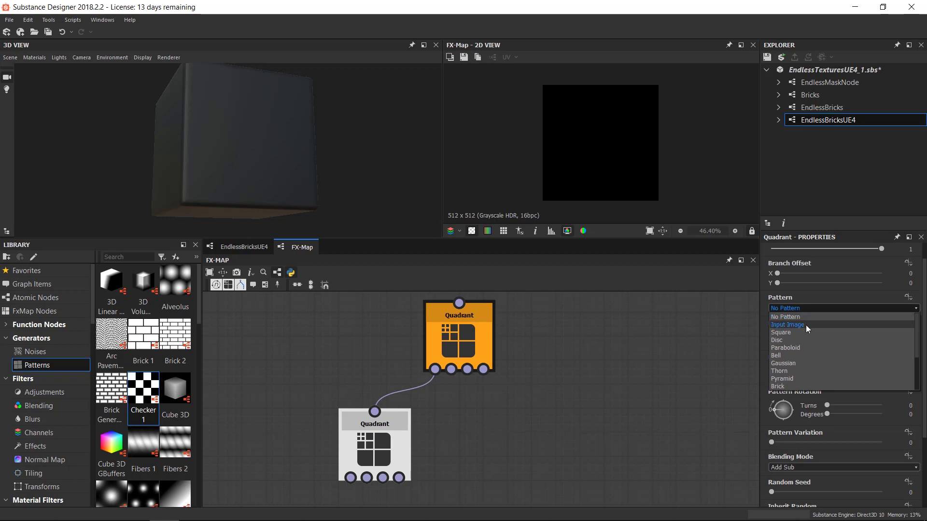
{"action": "left_click", "coordinate": [809, 325]}
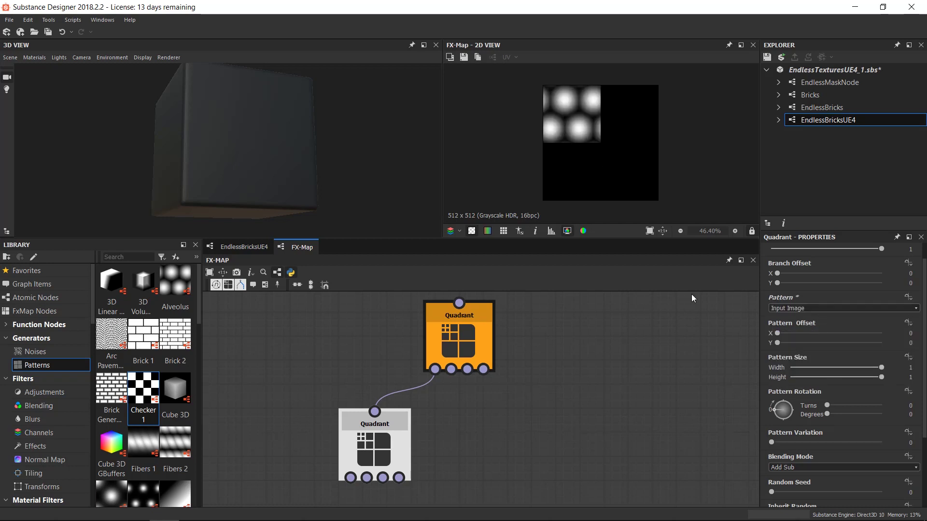
{"action": "scroll", "coordinate": [839, 379], "scroll_direction": "down", "scroll_amount": 3}
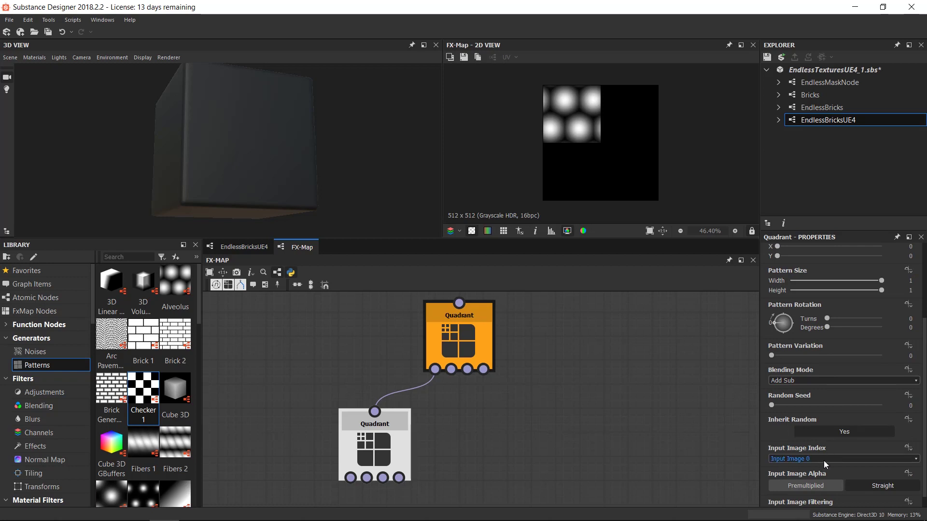
Make three copies of the lower Quadrant node and link them to the top Quadrant's remaining outputs
{"action": "left_click_drag", "start_coordinate": [406, 443], "coordinate": [381, 443]}
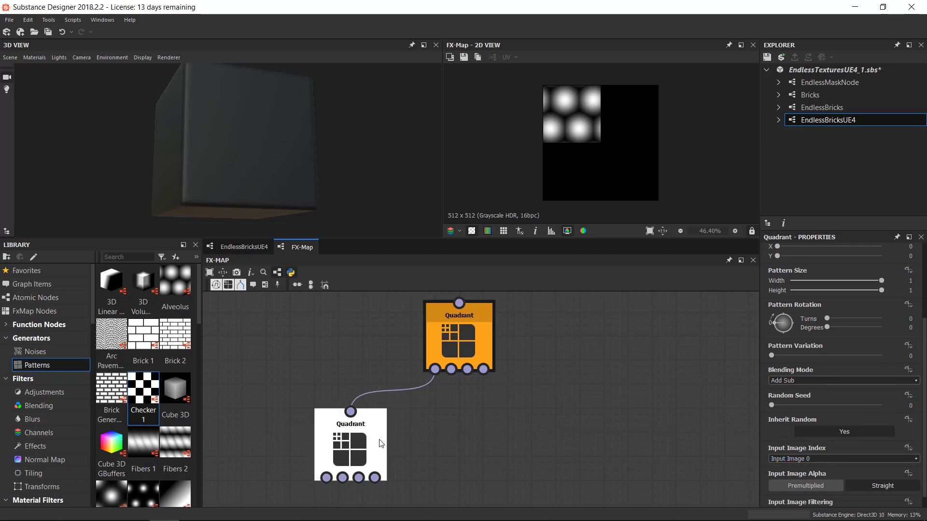
{"action": "key", "text": "ctrl+d"}
{"action": "left_click_drag", "start_coordinate": [472, 405], "coordinate": [437, 456]}
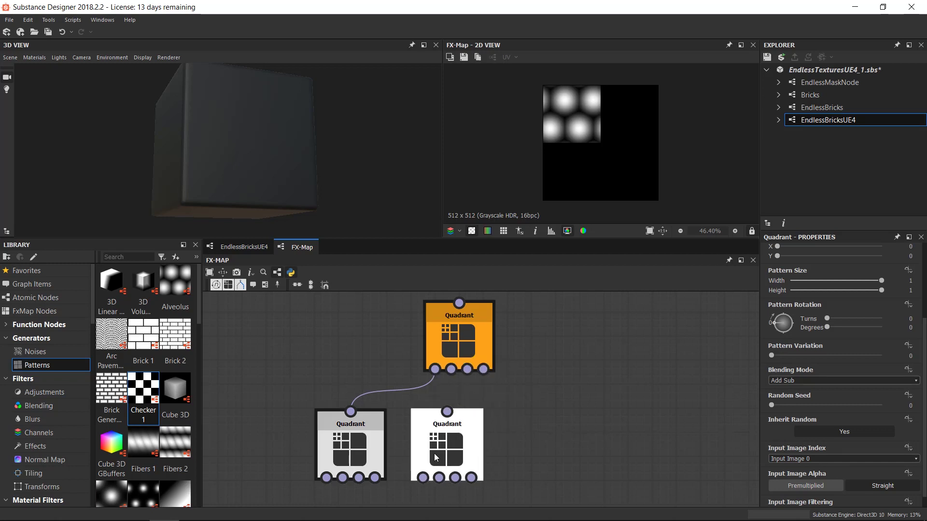
{"action": "key", "text": "ctrl+d"}
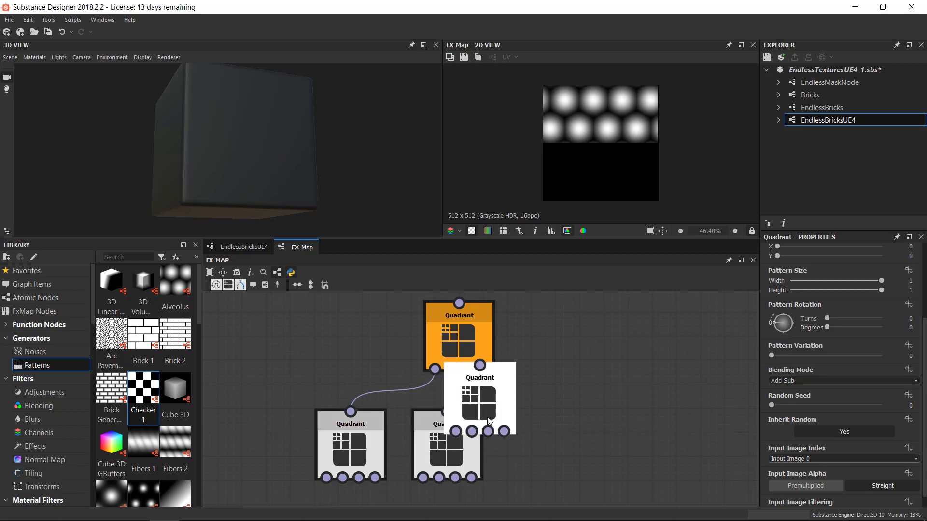
{"action": "left_click", "coordinate": [540, 455]}
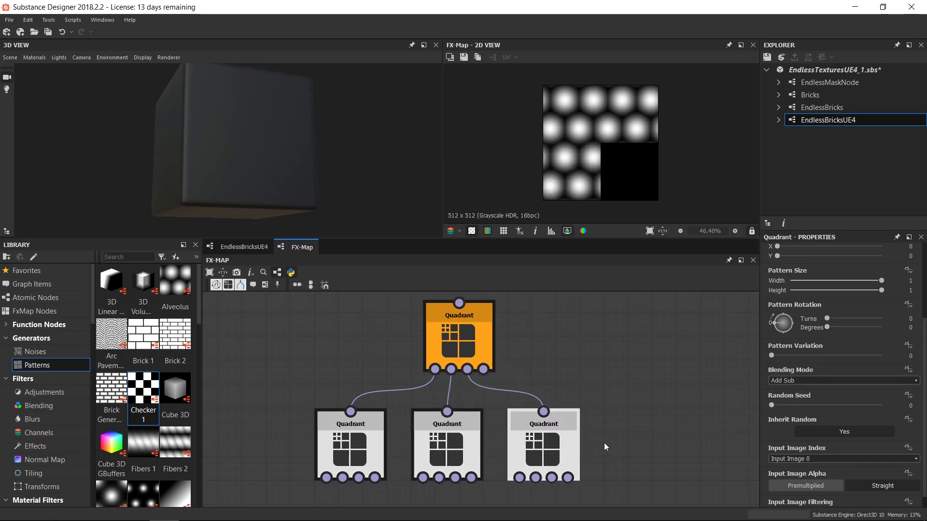
{"action": "key", "text": "ctrl+d"}
{"action": "left_click", "coordinate": [642, 424]}
{"action": "left_click_drag", "start_coordinate": [640, 412], "coordinate": [483, 369]}
{"action": "left_click_drag", "start_coordinate": [487, 333], "coordinate": [522, 320]}
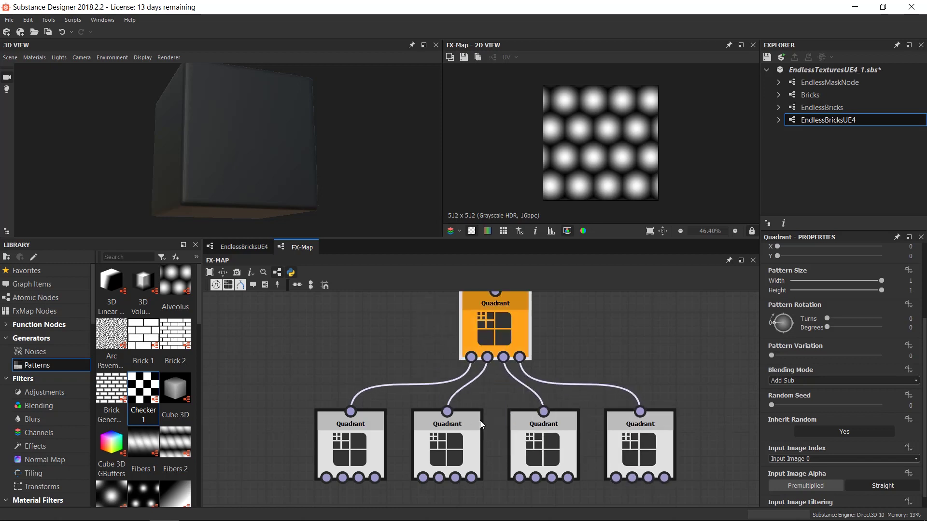
Set the copies' Input Image Index to 1, 2 and 3 for the other three quarters
{"action": "left_click", "coordinate": [813, 459]}
{"action": "left_click", "coordinate": [815, 474]}
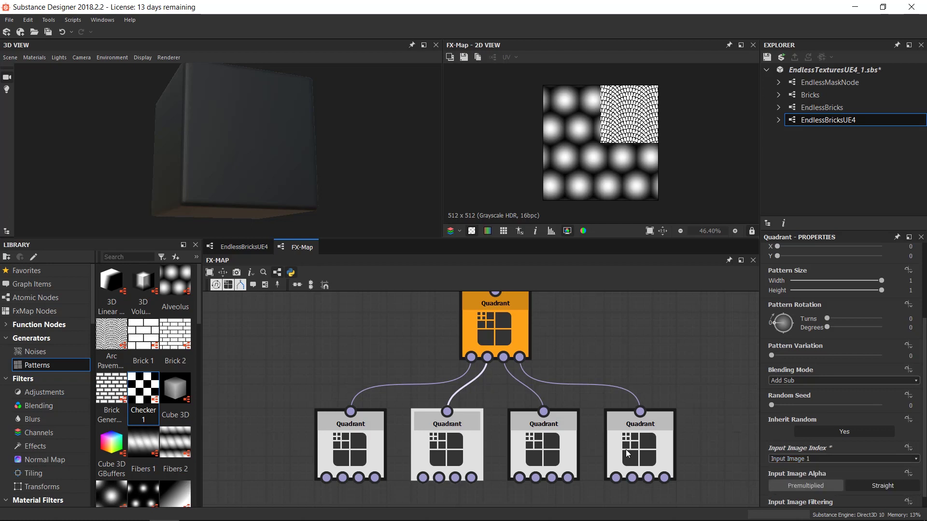
{"action": "left_click", "coordinate": [565, 442]}
{"action": "left_click", "coordinate": [801, 459]}
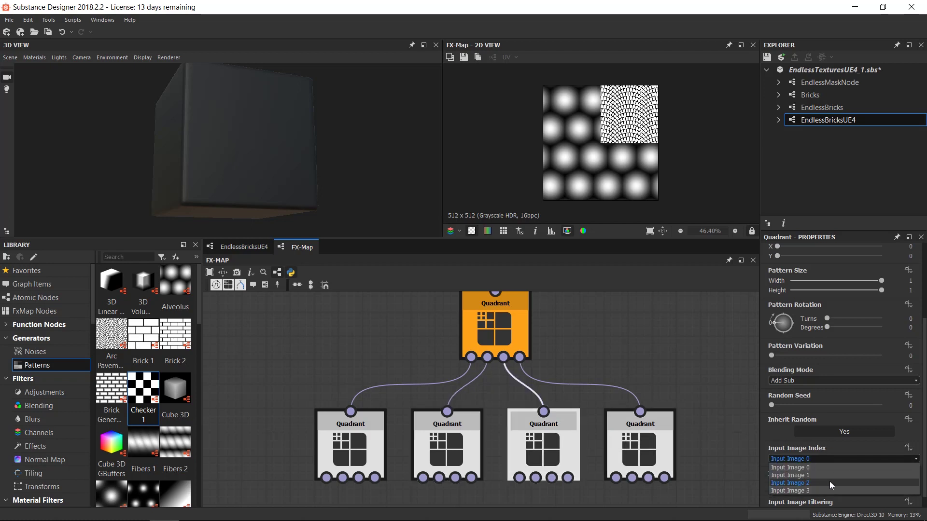
{"action": "left_click", "coordinate": [829, 482]}
{"action": "left_click", "coordinate": [649, 442]}
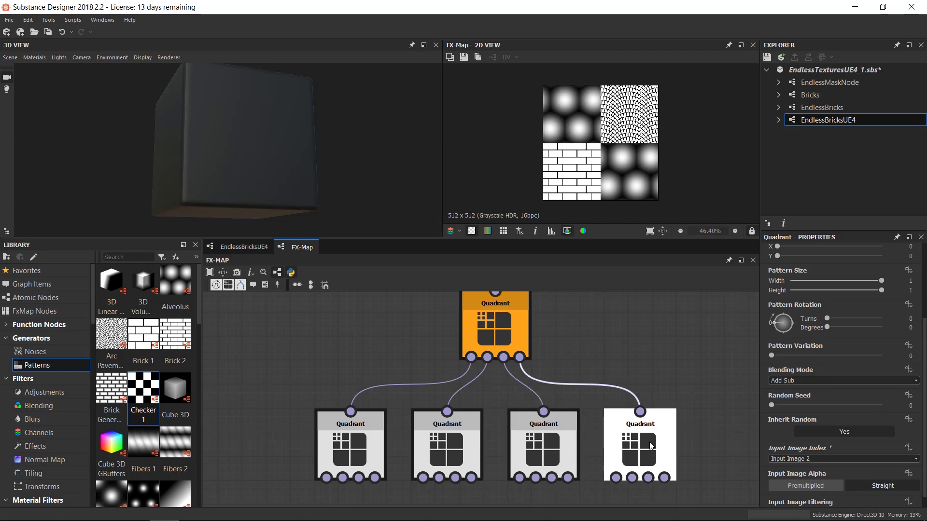
{"action": "left_click", "coordinate": [821, 459]}
{"action": "left_click", "coordinate": [817, 490]}
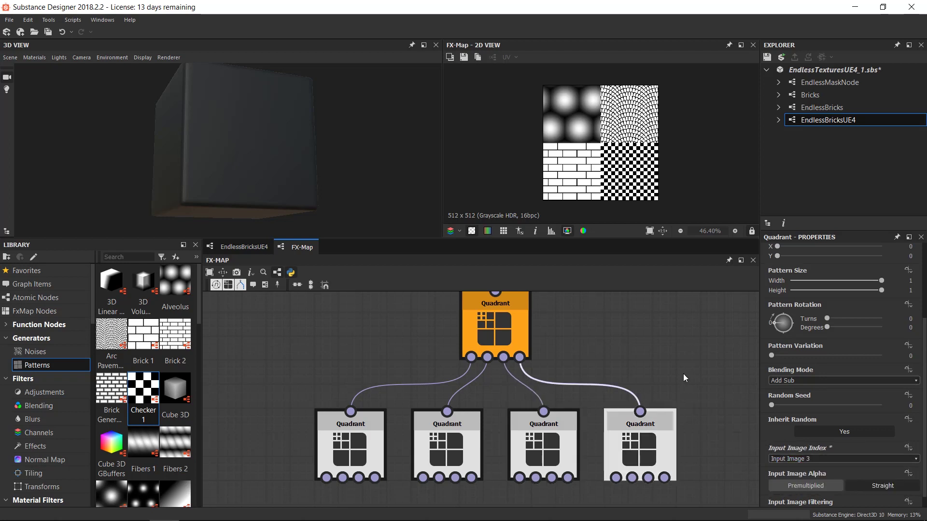
{"action": "left_click", "coordinate": [639, 335]}
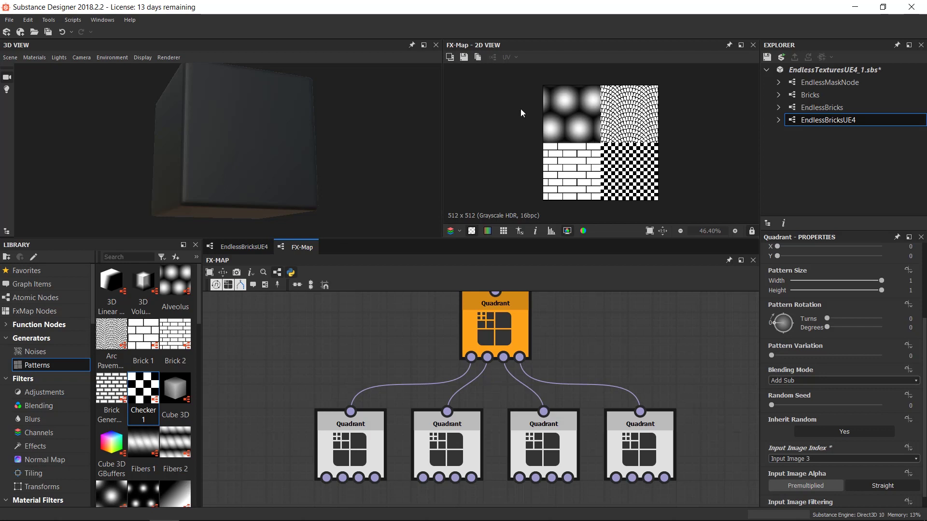
Back in the EndlessBricksUE4 graph, remove the four test pattern nodes feeding the FX-Map
{"action": "left_click", "coordinate": [244, 248]}
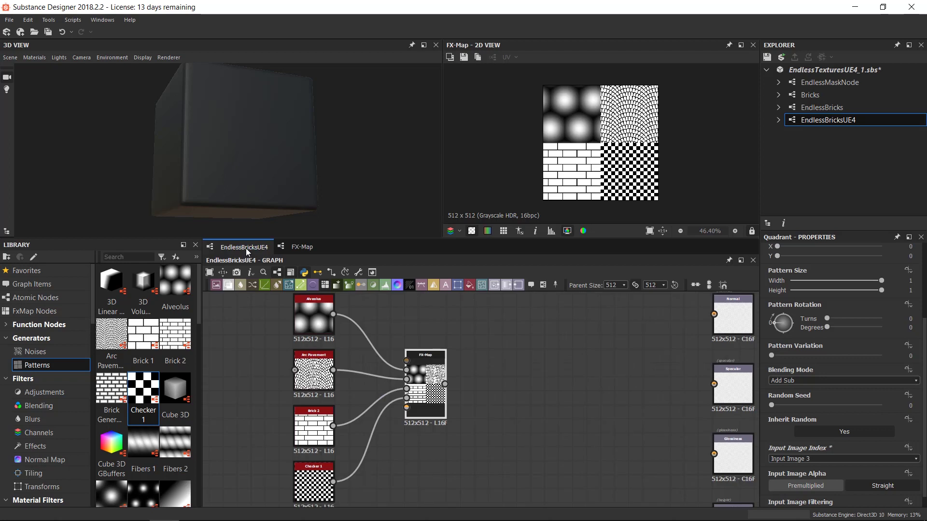
{"action": "middle_click_drag", "start_coordinate": [512, 375], "coordinate": [540, 389]}
{"action": "scroll", "coordinate": [521, 425], "scroll_direction": "down", "scroll_amount": 3}
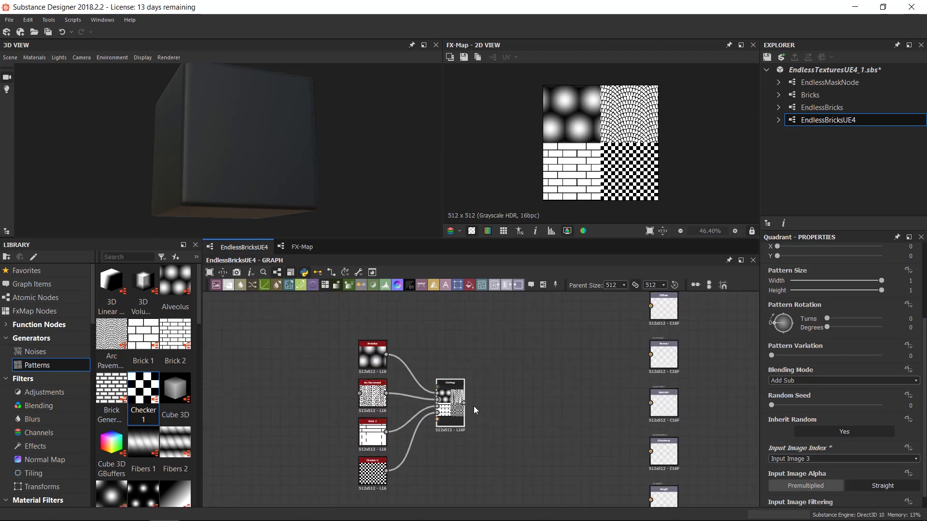
{"action": "left_click_drag", "start_coordinate": [464, 403], "coordinate": [546, 398]}
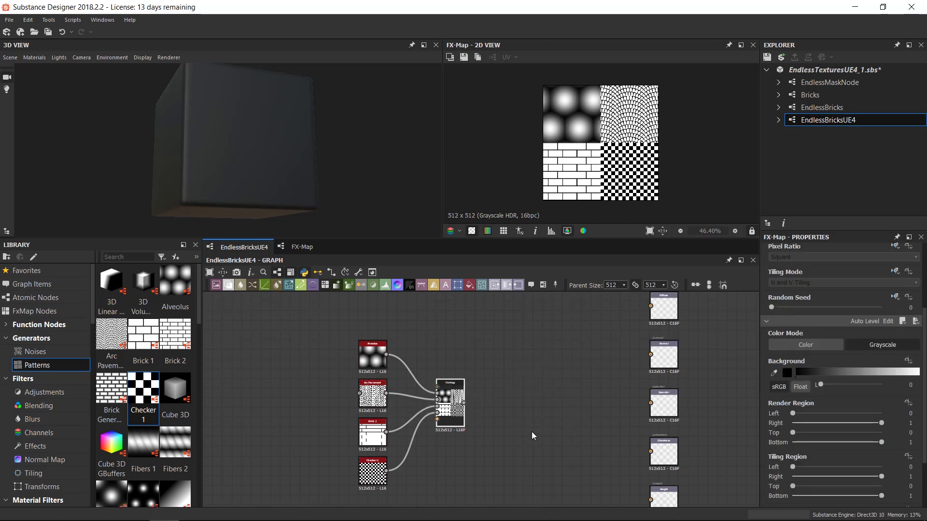
{"action": "middle_click_drag", "start_coordinate": [505, 405], "coordinate": [505, 383]}
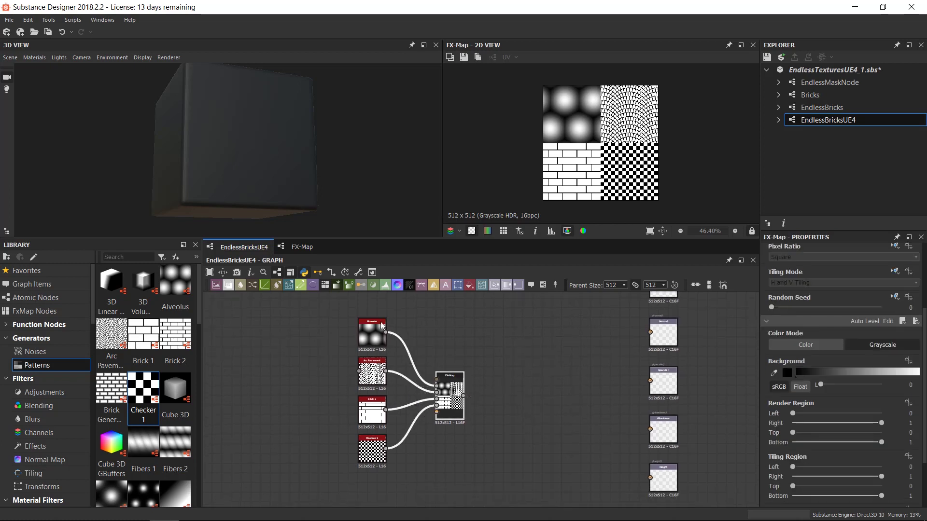
{"action": "scroll", "coordinate": [353, 422], "scroll_direction": "up", "scroll_amount": 1}
{"action": "scroll", "coordinate": [367, 389], "scroll_direction": "up", "scroll_amount": 1}
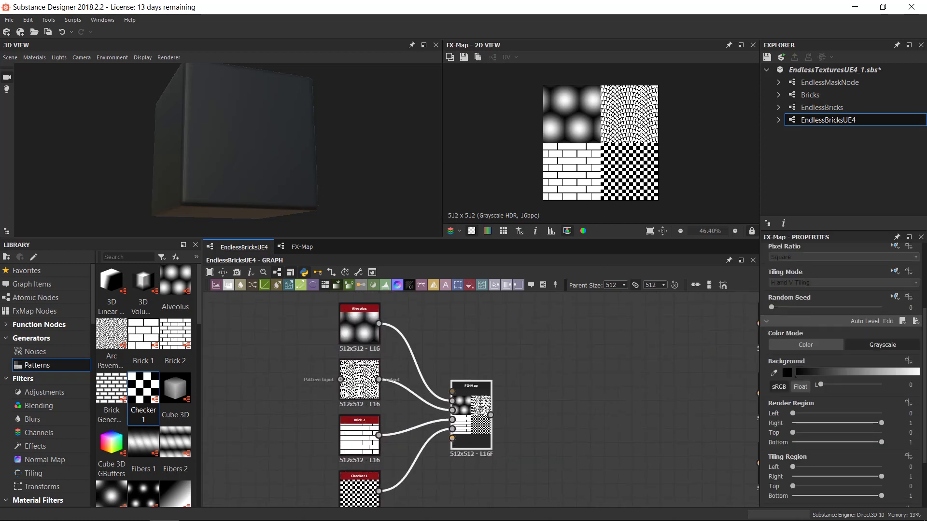
{"action": "scroll", "coordinate": [348, 389], "scroll_direction": "down", "scroll_amount": 1}
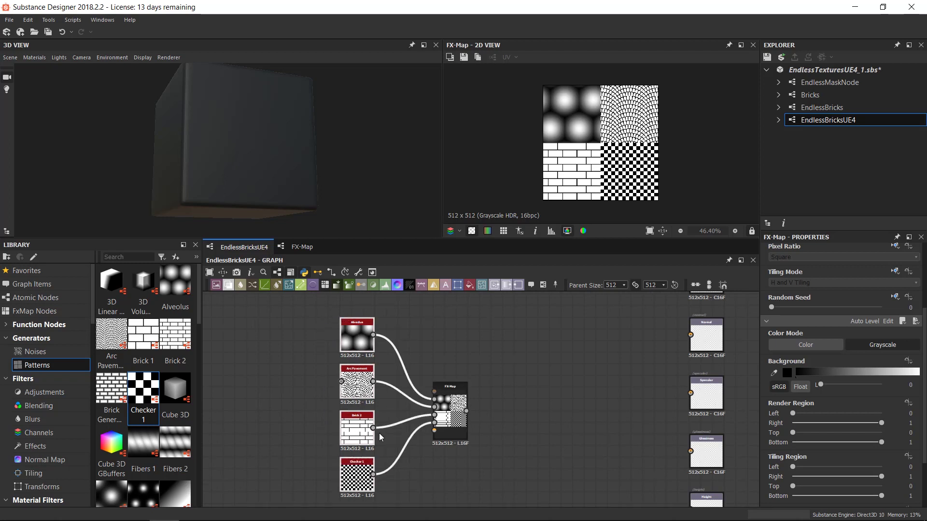
{"action": "key", "text": "ctrl+z"}
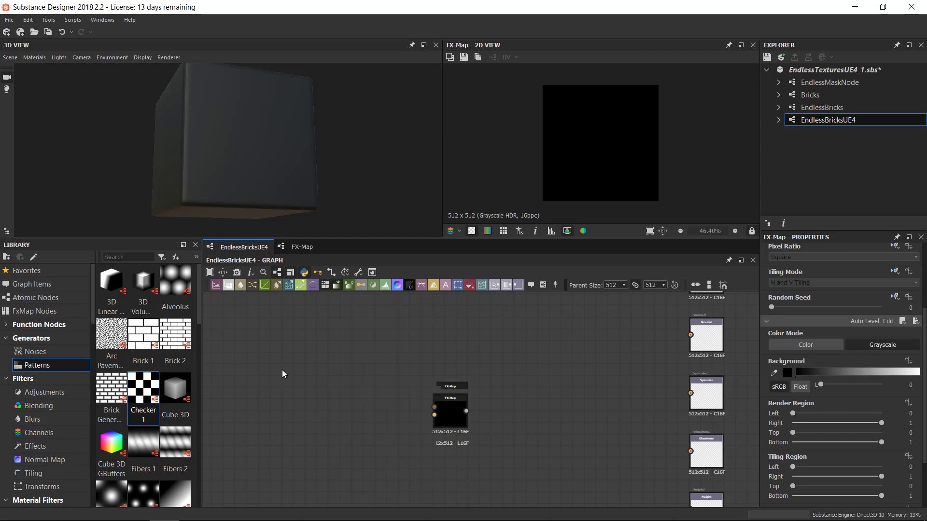
Add an EndlessBricks instance, set Parent Size to 2048, and wire its Diffuse toward the FX-Map
{"action": "left_click_drag", "start_coordinate": [801, 107], "coordinate": [350, 343]}
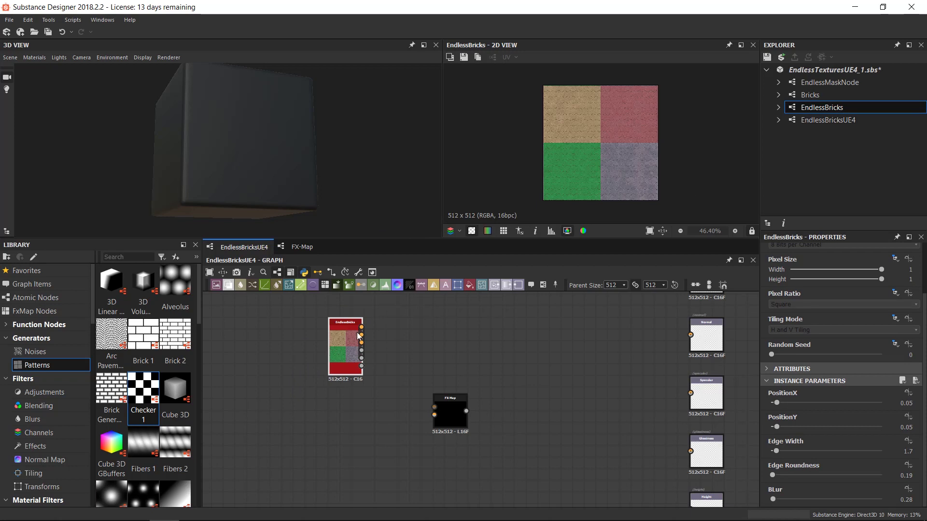
{"action": "left_click", "coordinate": [623, 285]}
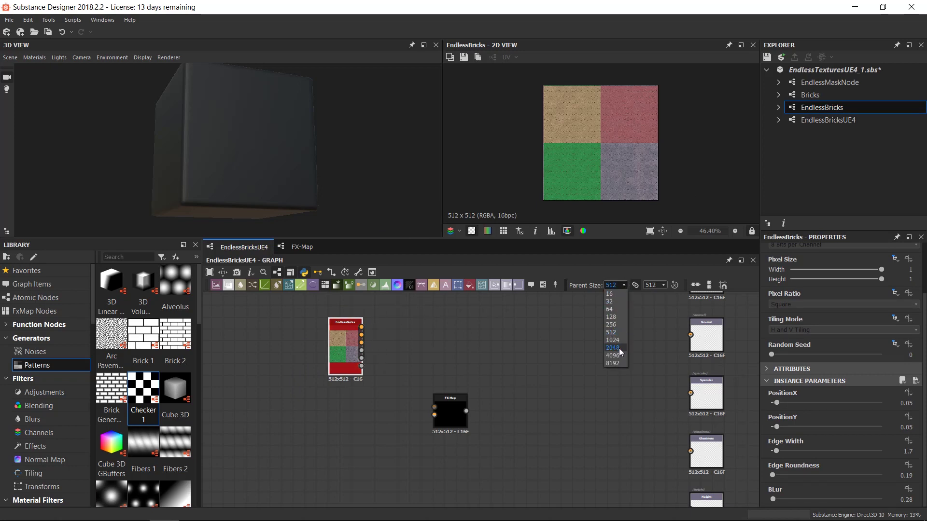
{"action": "left_click", "coordinate": [612, 347]}
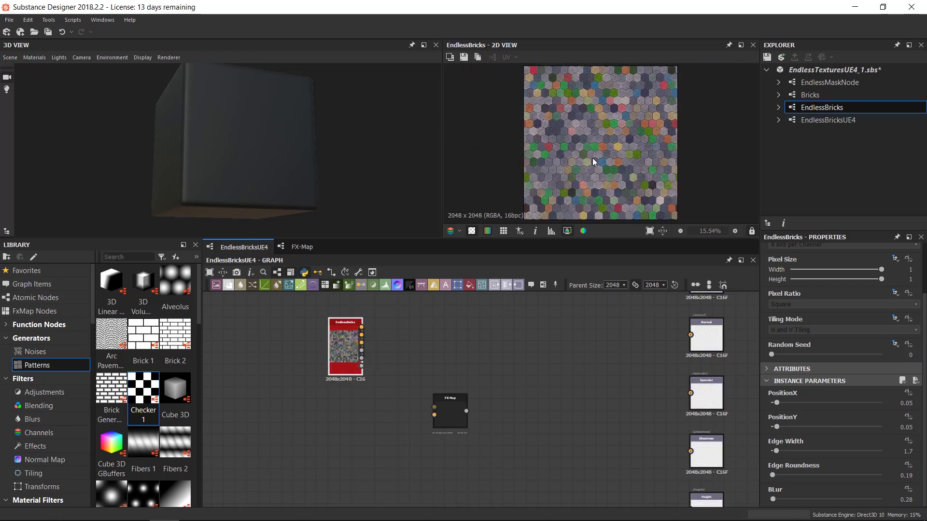
{"action": "scroll", "coordinate": [377, 400], "scroll_direction": "up", "scroll_amount": 1}
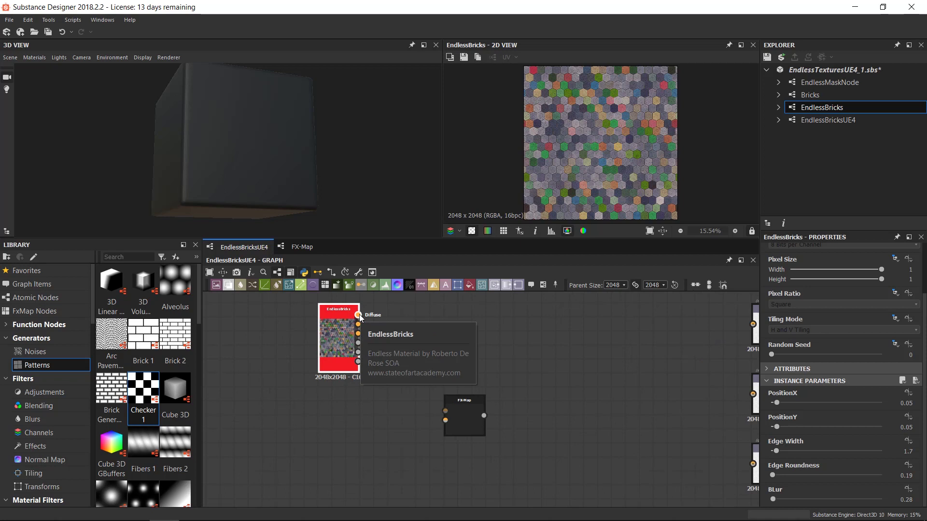
{"action": "left_click_drag", "start_coordinate": [360, 314], "coordinate": [464, 384]}
Duplicate the EndlessBricks node with Random Seed 3 and connect its Diffuse to FX-Map Input Image 1
{"action": "left_click_drag", "start_coordinate": [328, 340], "coordinate": [337, 327]}
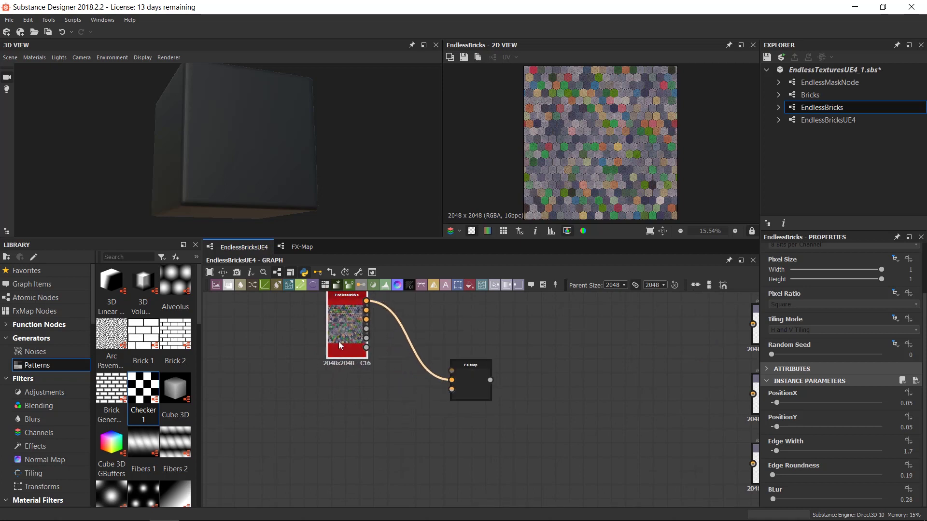
{"action": "key", "text": "ctrl+d"}
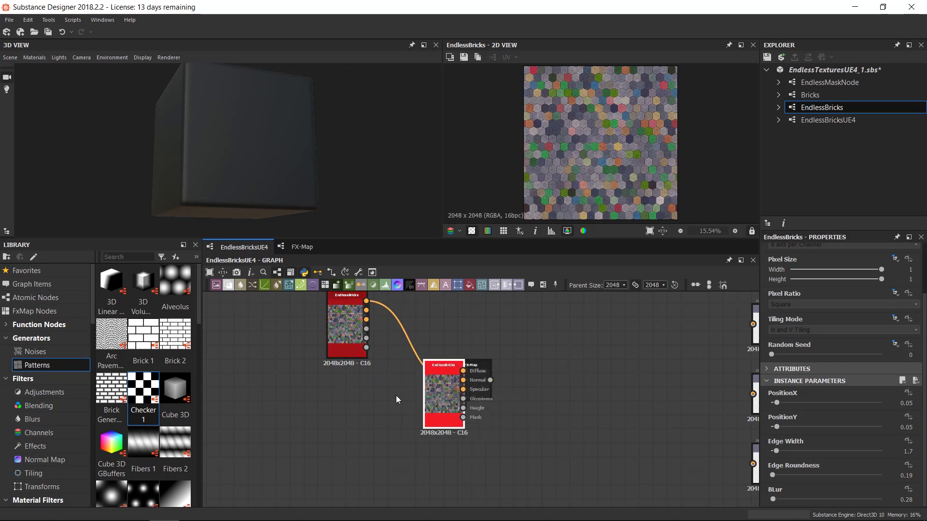
{"action": "left_click", "coordinate": [340, 404]}
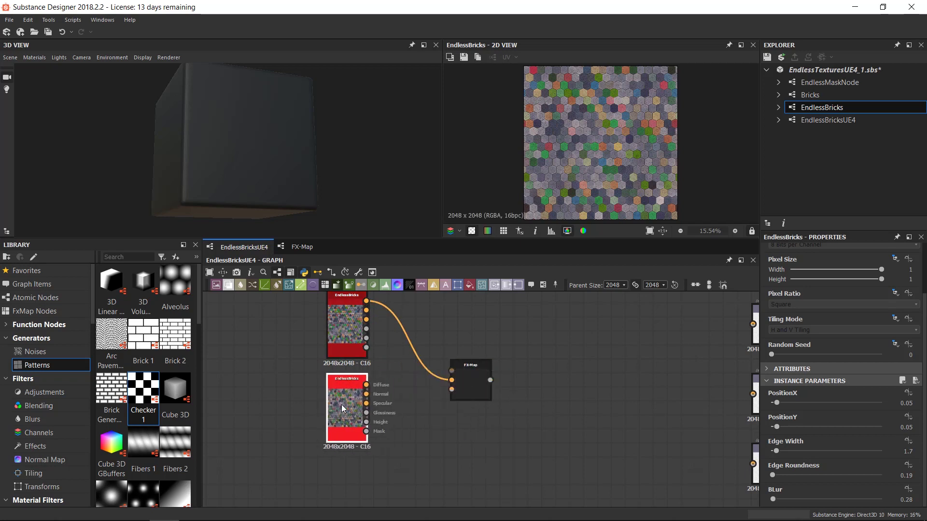
{"action": "left_click_drag", "start_coordinate": [772, 354], "coordinate": [803, 358]}
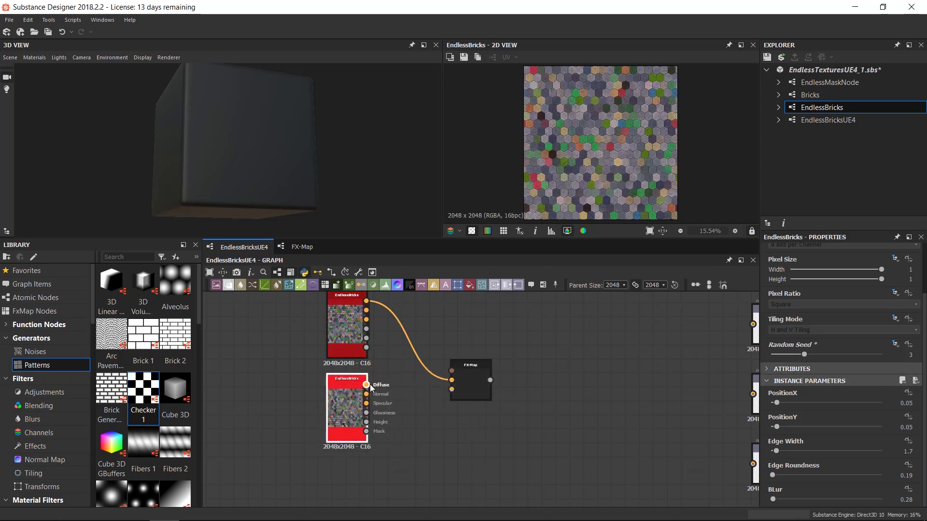
{"action": "left_click_drag", "start_coordinate": [368, 385], "coordinate": [454, 390]}
{"action": "middle_click_drag", "start_coordinate": [461, 411], "coordinate": [465, 383]}
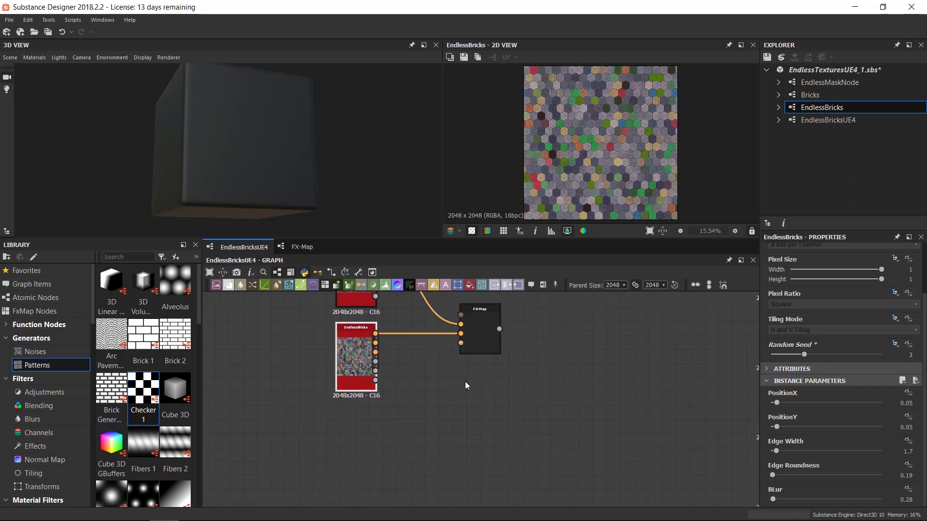
Add a third EndlessBricks copy with Random Seed 4 wired into the next FX-Map input
{"action": "key", "text": "ctrl+v"}
{"action": "left_click_drag", "start_coordinate": [476, 397], "coordinate": [353, 441]}
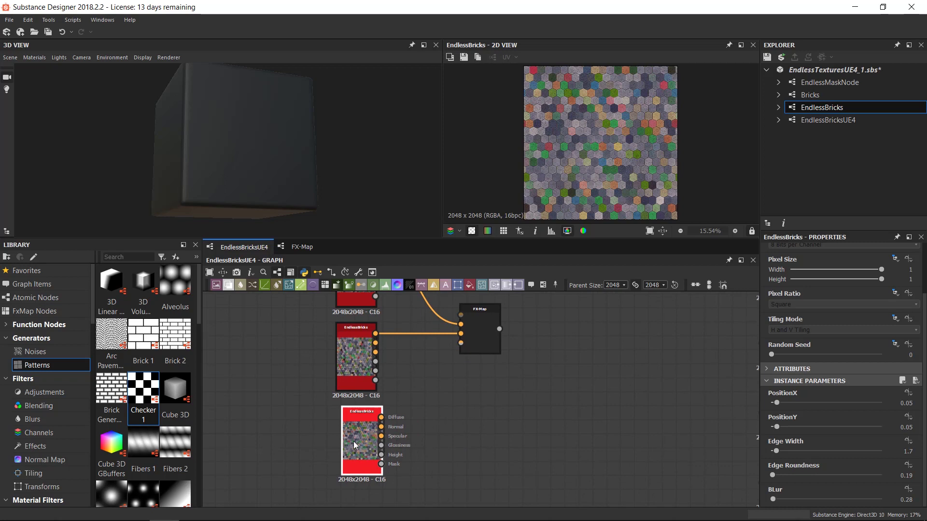
{"action": "left_click", "coordinate": [815, 355]}
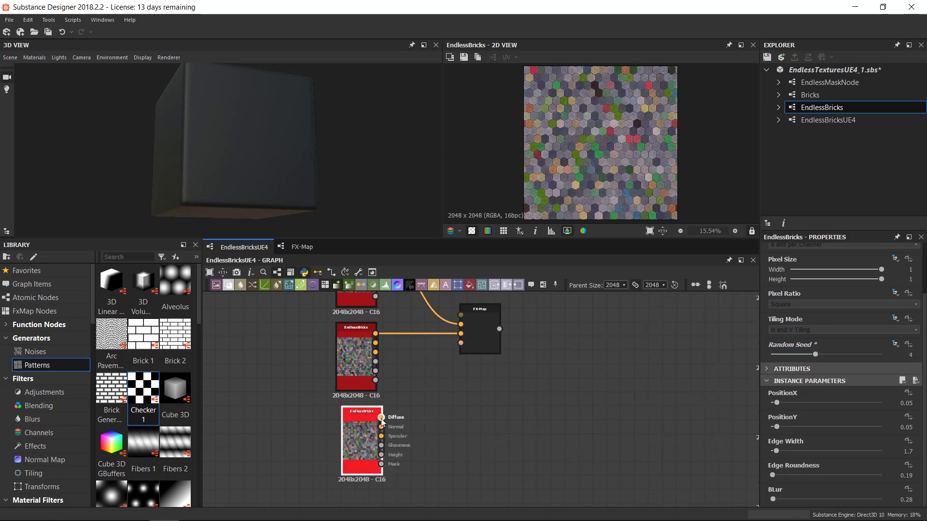
{"action": "left_click_drag", "start_coordinate": [462, 357], "coordinate": [461, 344]}
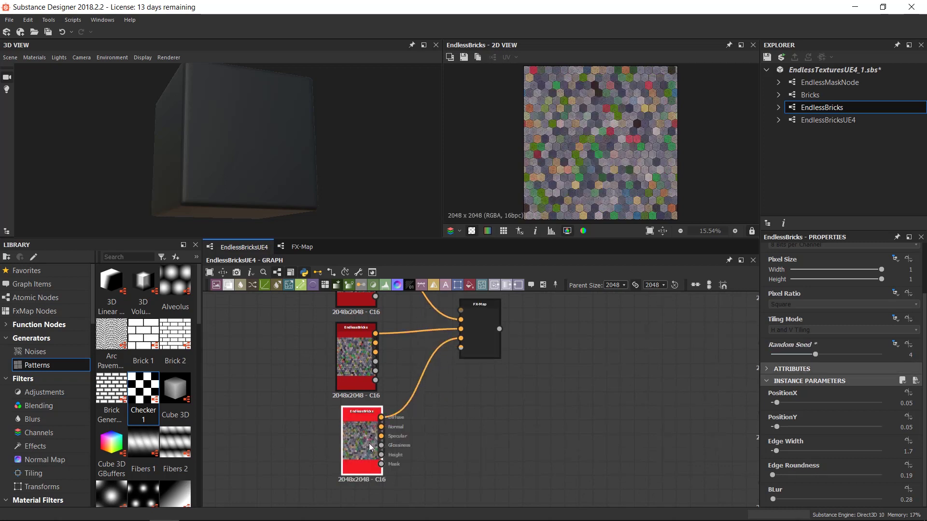
{"action": "left_click_drag", "start_coordinate": [355, 443], "coordinate": [349, 442]}
Add a fourth EndlessBricks copy with Random Seed 8 and connect it to the FX-Map
{"action": "scroll", "coordinate": [428, 397], "scroll_direction": "down", "scroll_amount": 2}
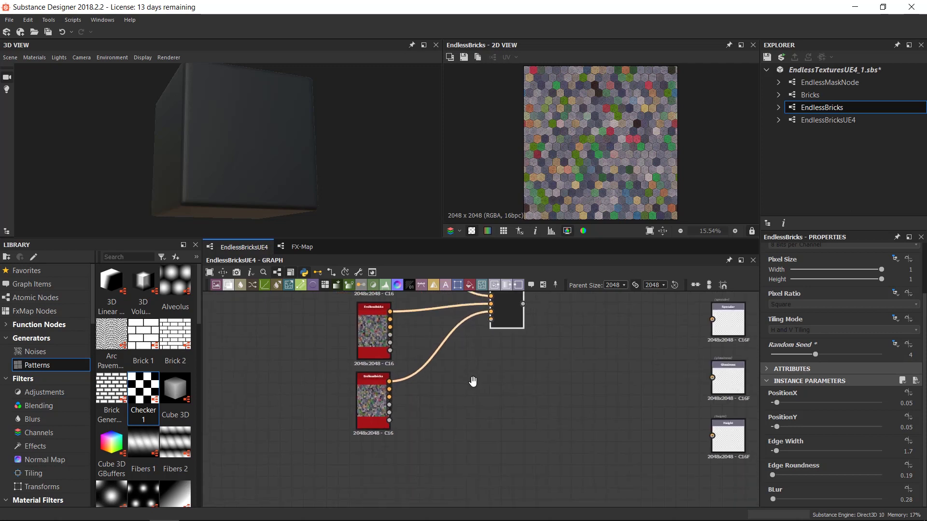
{"action": "key", "text": "ctrl+v"}
{"action": "left_click_drag", "start_coordinate": [465, 407], "coordinate": [352, 448]}
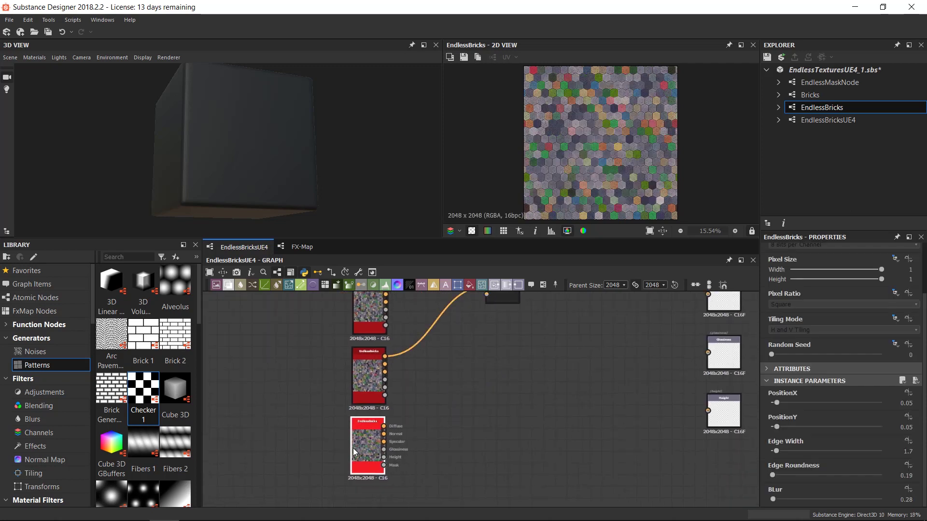
{"action": "left_click", "coordinate": [859, 355]}
{"action": "middle_click_drag", "start_coordinate": [400, 422], "coordinate": [369, 487]}
{"action": "left_click_drag", "start_coordinate": [355, 493], "coordinate": [464, 364]}
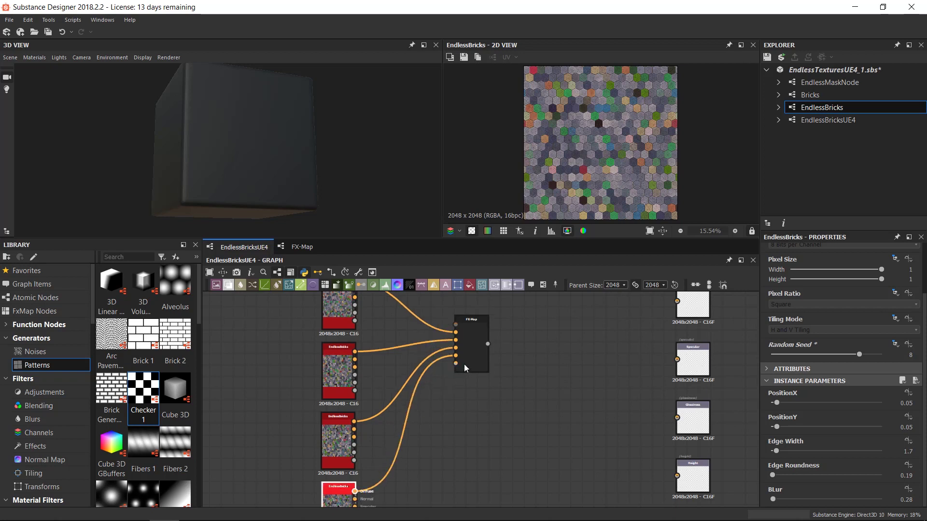
Switch the FX-Map node's Color Mode from grayscale to Color
{"action": "double_click", "coordinate": [471, 349]}
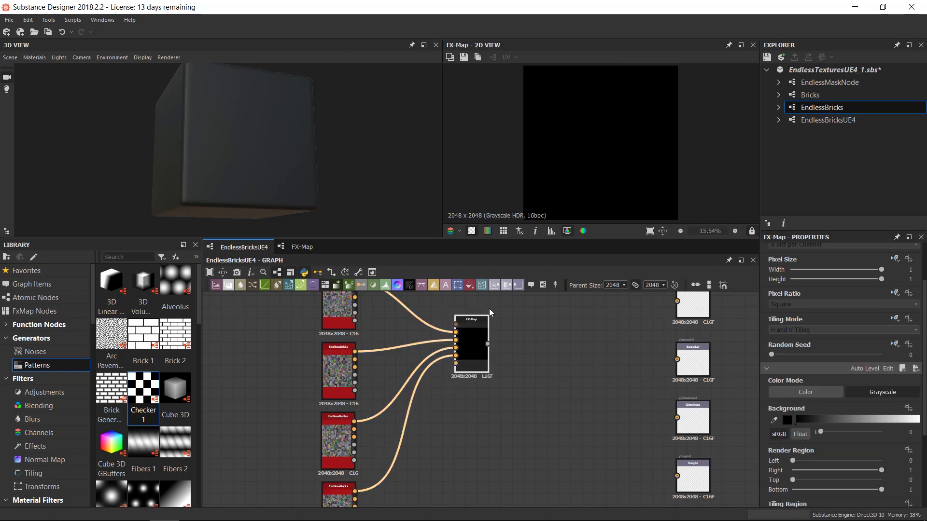
{"action": "left_click_drag", "start_coordinate": [479, 333], "coordinate": [480, 337]}
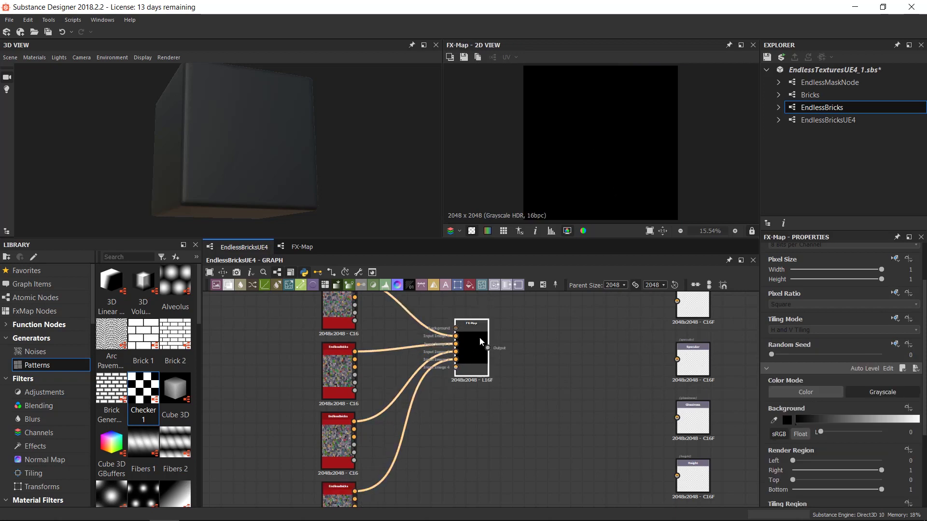
{"action": "left_click", "coordinate": [811, 393]}
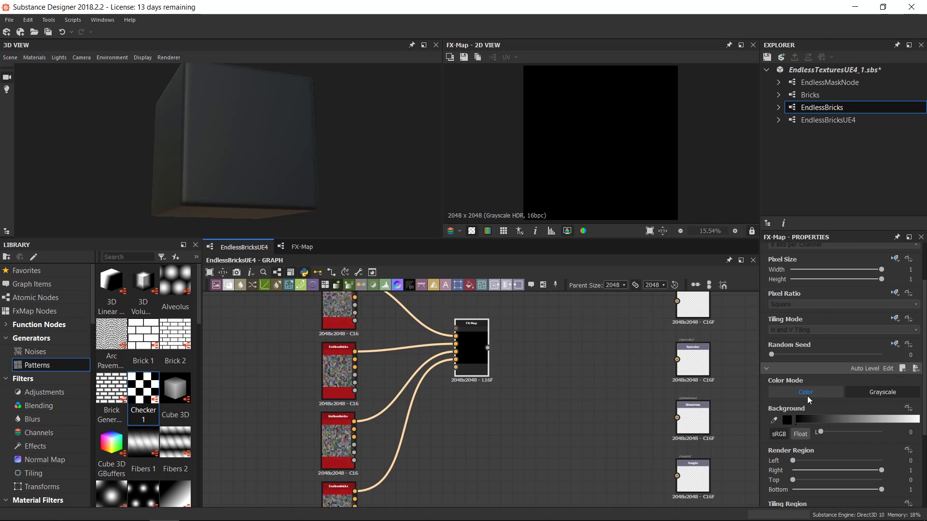
{"action": "scroll", "coordinate": [603, 137], "scroll_direction": "up", "scroll_amount": 1}
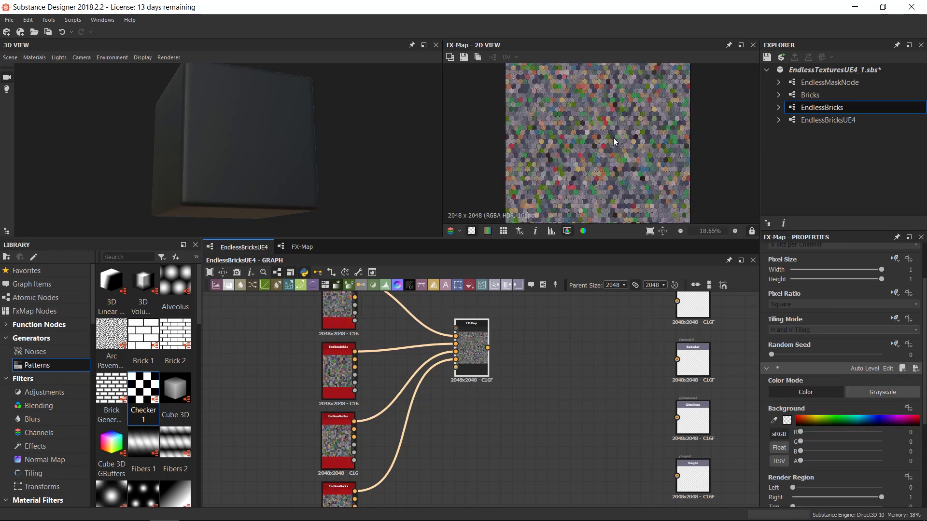
{"action": "scroll", "coordinate": [609, 139], "scroll_direction": "up", "scroll_amount": 1}
{"action": "scroll", "coordinate": [603, 126], "scroll_direction": "down", "scroll_amount": 1}
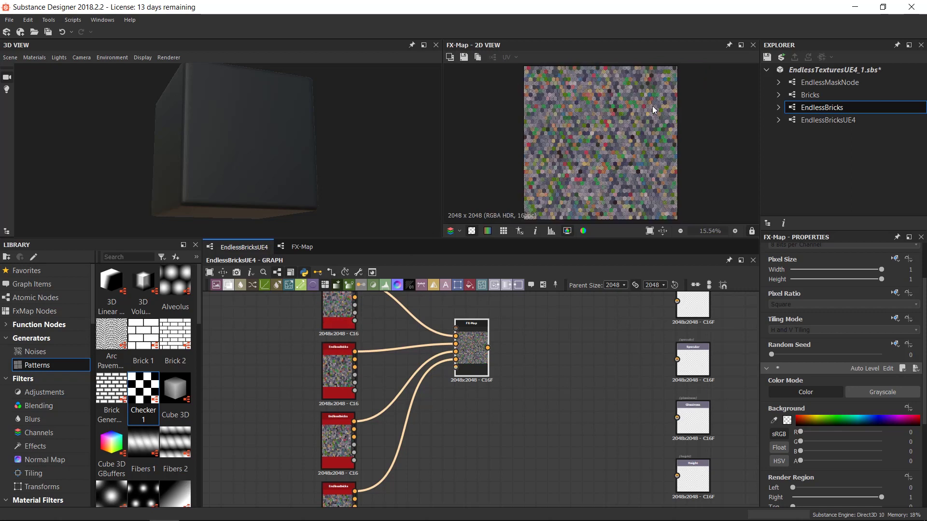
Connect the FX-Map output to the Diffuse output node
{"action": "middle_click_drag", "start_coordinate": [556, 303], "coordinate": [432, 434]}
{"action": "scroll", "coordinate": [433, 434], "scroll_direction": "down", "scroll_amount": 2}
{"action": "left_click_drag", "start_coordinate": [431, 428], "coordinate": [589, 341]}
{"action": "middle_click_drag", "start_coordinate": [421, 430], "coordinate": [446, 361]}
{"action": "left_click_drag", "start_coordinate": [447, 360], "coordinate": [451, 322]}
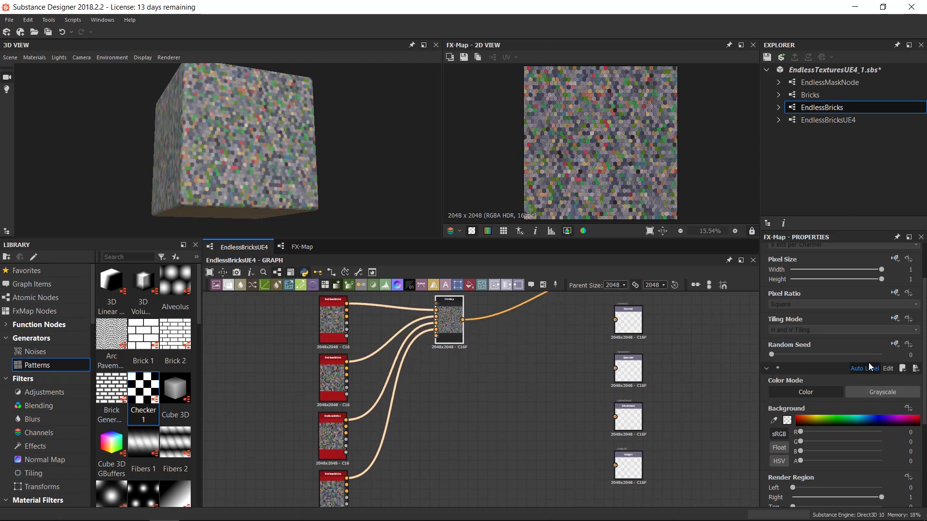
Duplicate the noise FX-Map node and place the copy below the original
{"action": "middle_click_drag", "start_coordinate": [484, 332], "coordinate": [452, 390]}
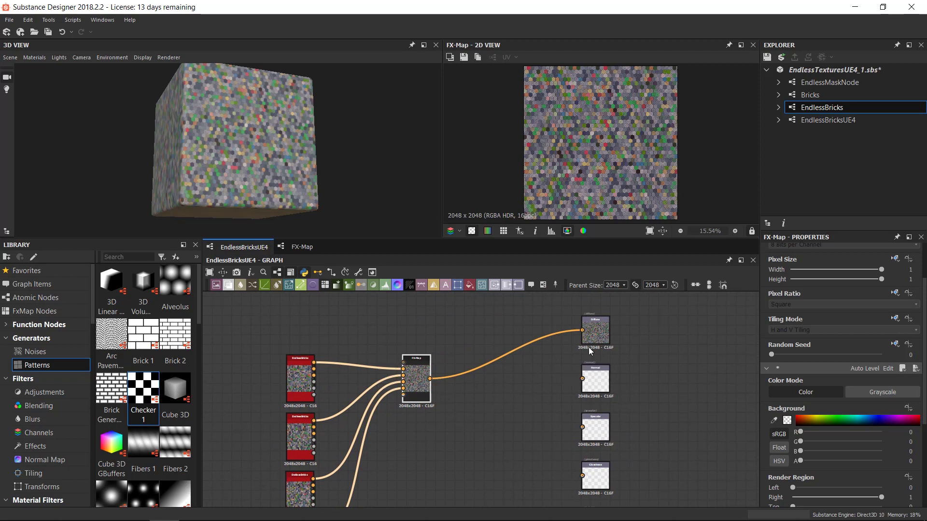
{"action": "middle_click_drag", "start_coordinate": [534, 445], "coordinate": [526, 398]}
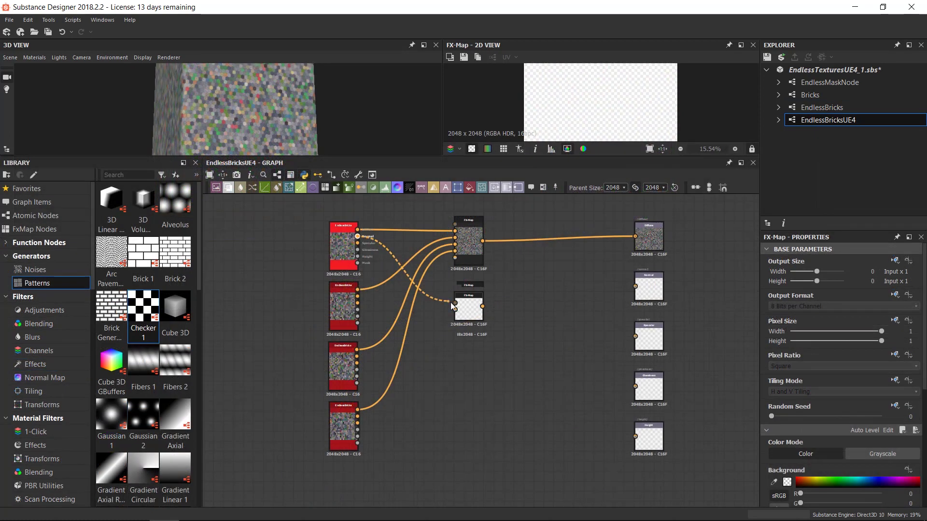
{"action": "double_click", "coordinate": [476, 379]}
{"action": "key", "text": "ctrl+d"}
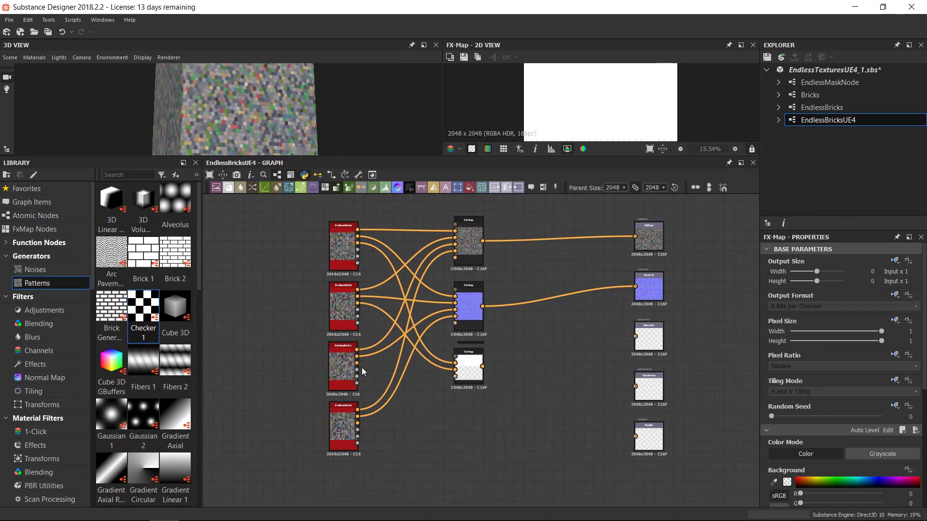
{"action": "middle_click_drag", "start_coordinate": [464, 385], "coordinate": [469, 306]}
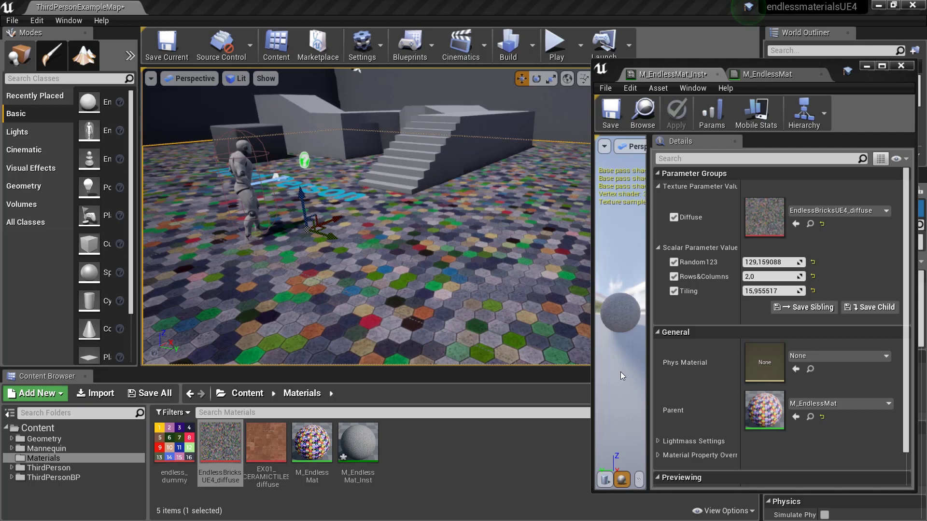
Move the viewport camera to look over the tiled hexagonal brick floor
{"action": "mouse_move", "coordinate": [357, 70]}
{"action": "right_mouse_down"}
{"action": "mouse_move", "coordinate": [280, 73]}
{"action": "mouse_move", "coordinate": [338, 72]}
{"action": "right_mouse_up"}
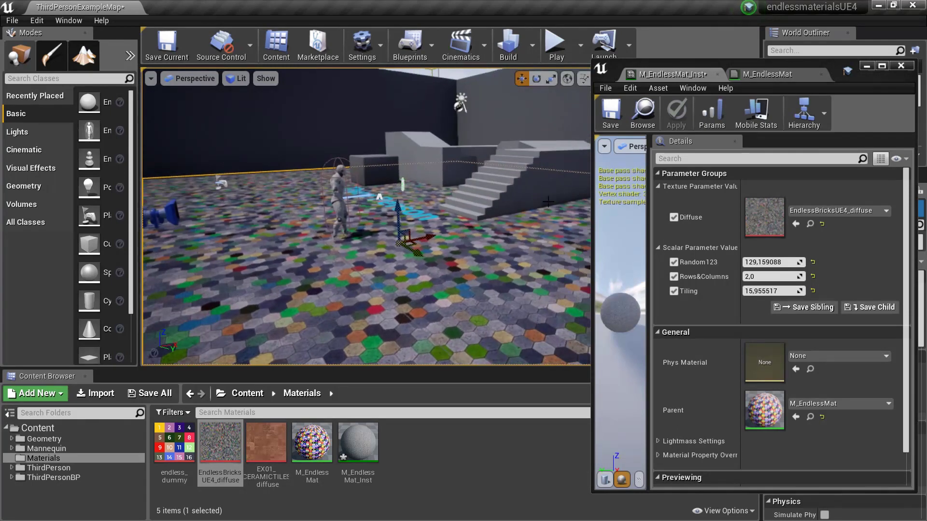
{"action": "left_click", "coordinate": [768, 75]}
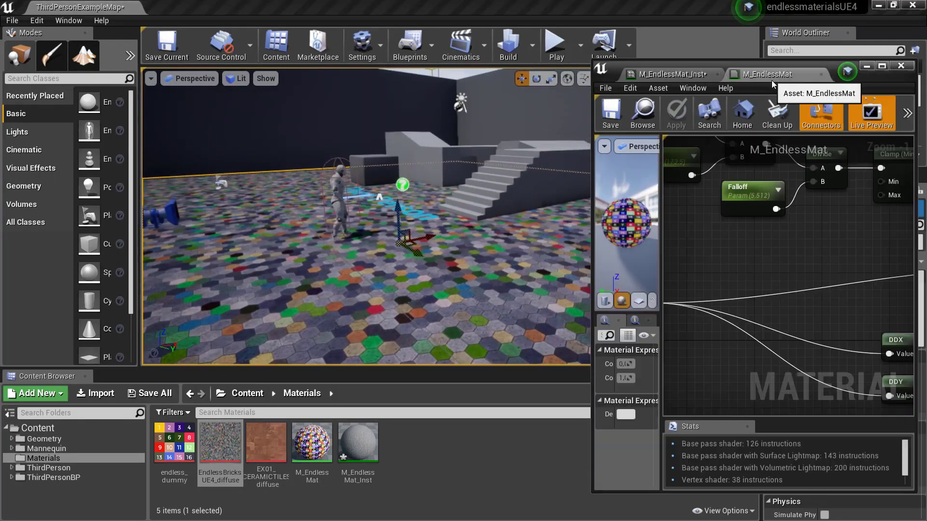
{"action": "left_click", "coordinate": [883, 66]}
{"action": "right_click_drag", "start_coordinate": [534, 239], "coordinate": [561, 241]}
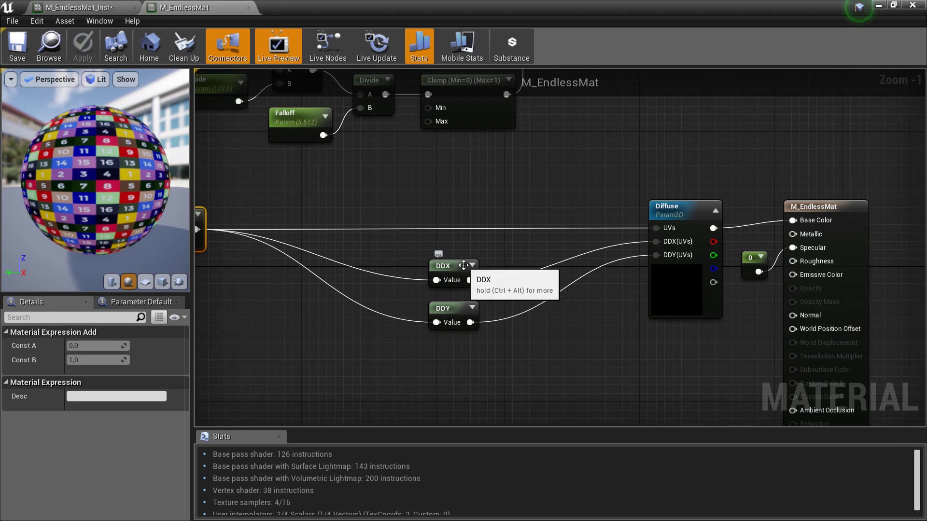
{"action": "left_click_drag", "start_coordinate": [366, 236], "coordinate": [532, 366]}
{"action": "right_click_drag", "start_coordinate": [531, 366], "coordinate": [370, 164]}
{"action": "left_click_drag", "start_coordinate": [271, 121], "coordinate": [634, 276]}
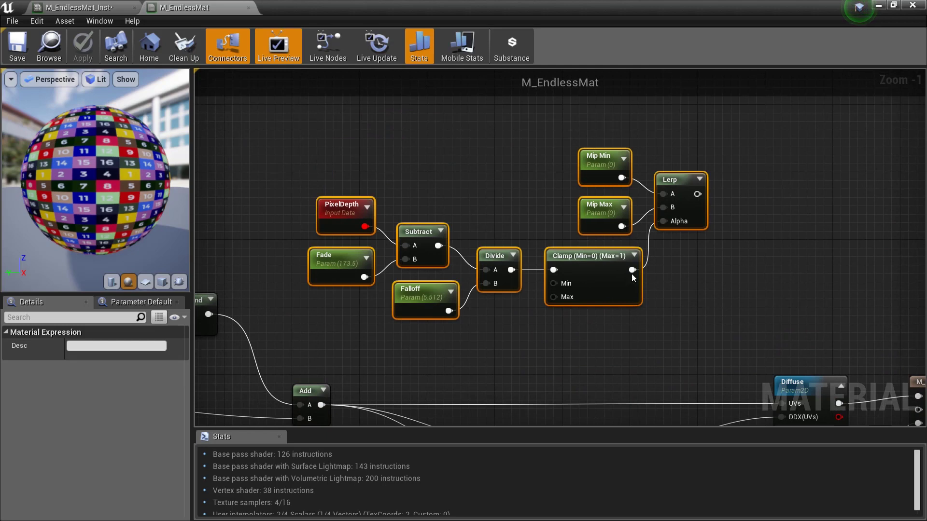
{"action": "right_click_drag", "start_coordinate": [671, 333], "coordinate": [596, 225]}
{"action": "right_click_drag", "start_coordinate": [476, 236], "coordinate": [541, 189]}
{"action": "left_click_drag", "start_coordinate": [512, 193], "coordinate": [605, 286]}
{"action": "left_click", "coordinate": [576, 305]}
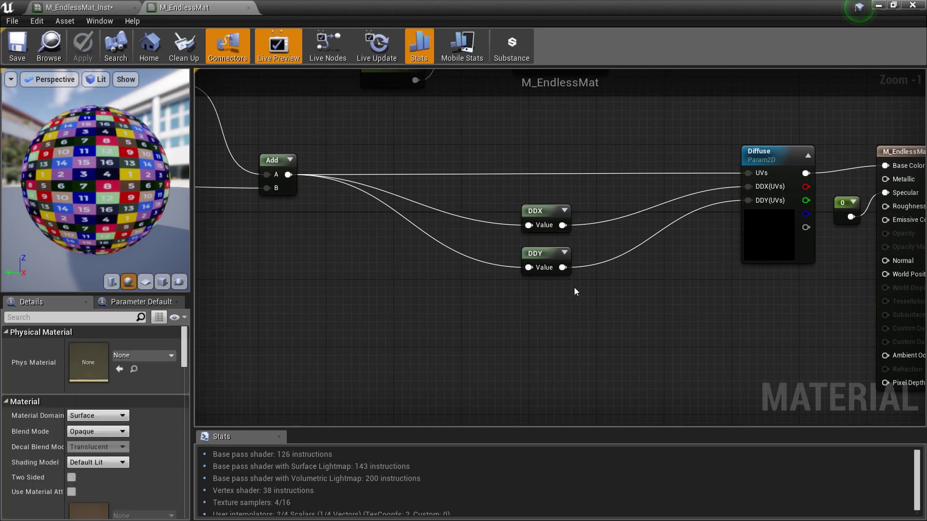
{"action": "left_click", "coordinate": [778, 172]}
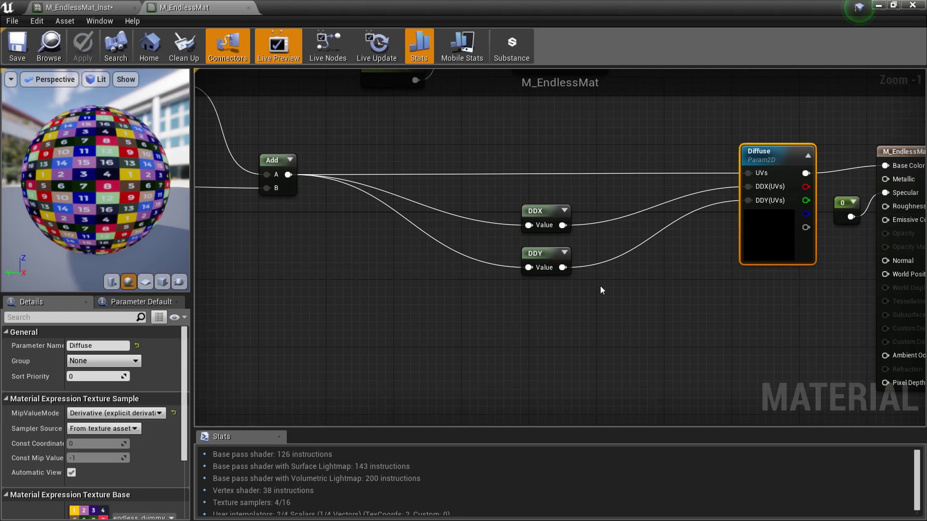
{"action": "right_click_drag", "start_coordinate": [601, 290], "coordinate": [525, 291]}
{"action": "right_click", "coordinate": [513, 288]}
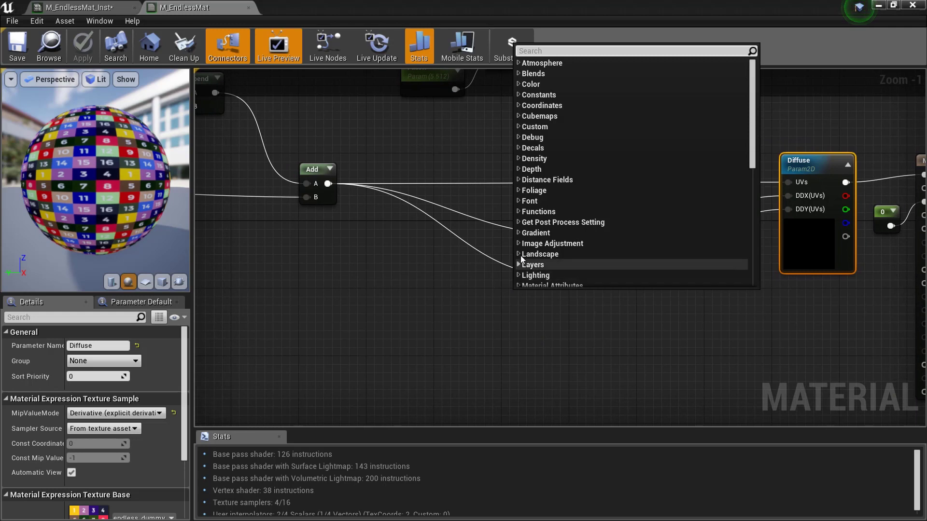
{"action": "type", "text": "dd"}
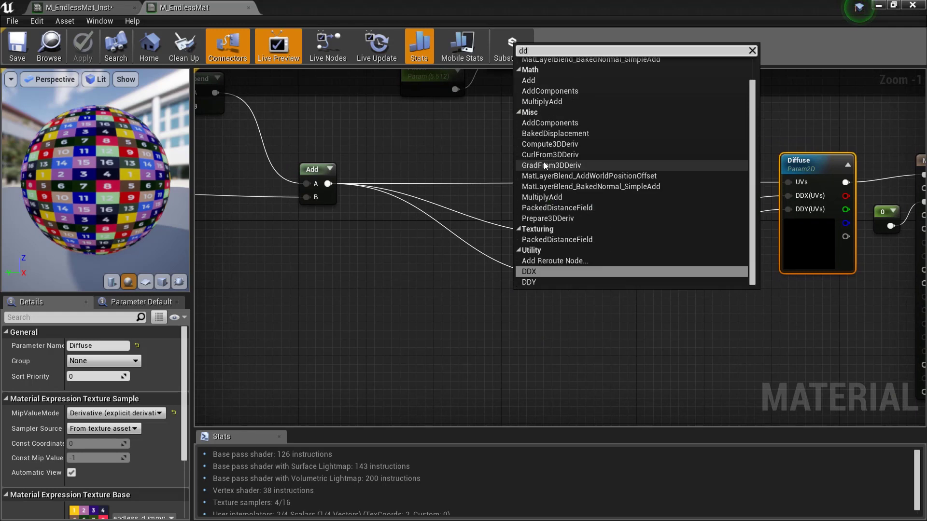
{"action": "left_click", "coordinate": [579, 314]}
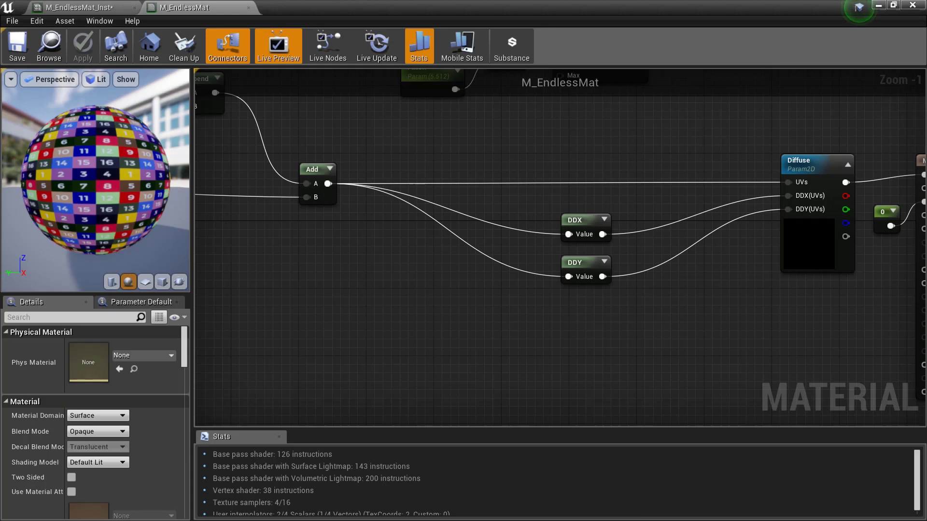
{"action": "right_click_drag", "start_coordinate": [770, 182], "coordinate": [627, 189]}
{"action": "left_click", "coordinate": [673, 224]}
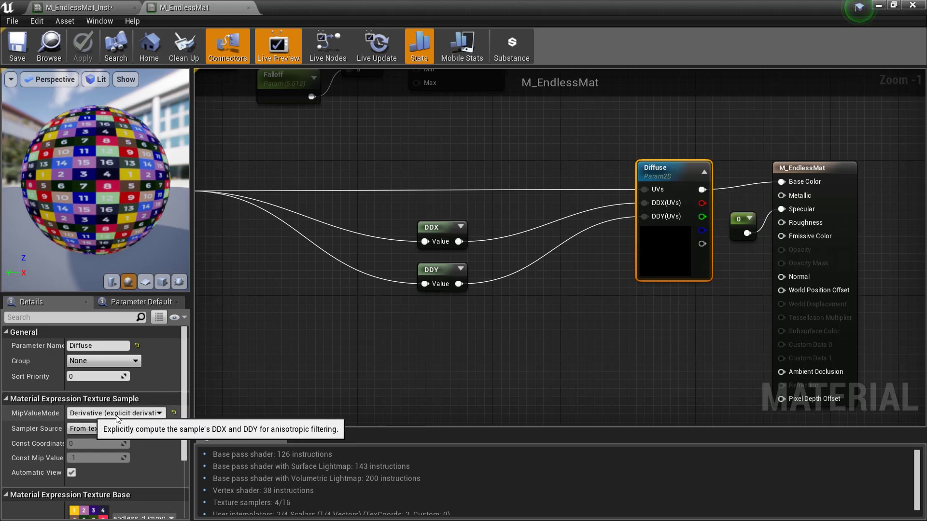
{"action": "left_click", "coordinate": [260, 134]}
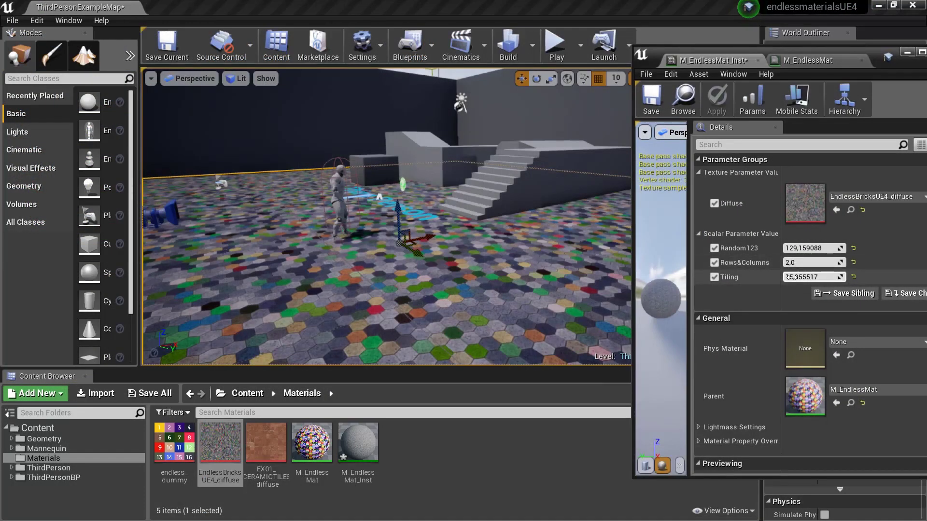
Lower the floor's Tiling, vary the Random123 seed, then run the character around with WASD
{"action": "left_click_drag", "start_coordinate": [790, 277], "coordinate": [768, 277]}
{"action": "mouse_move", "coordinate": [811, 248]}
{"action": "left_mouse_down"}
{"action": "mouse_move", "coordinate": [821, 248]}
{"action": "mouse_move", "coordinate": [804, 248]}
{"action": "left_mouse_up"}
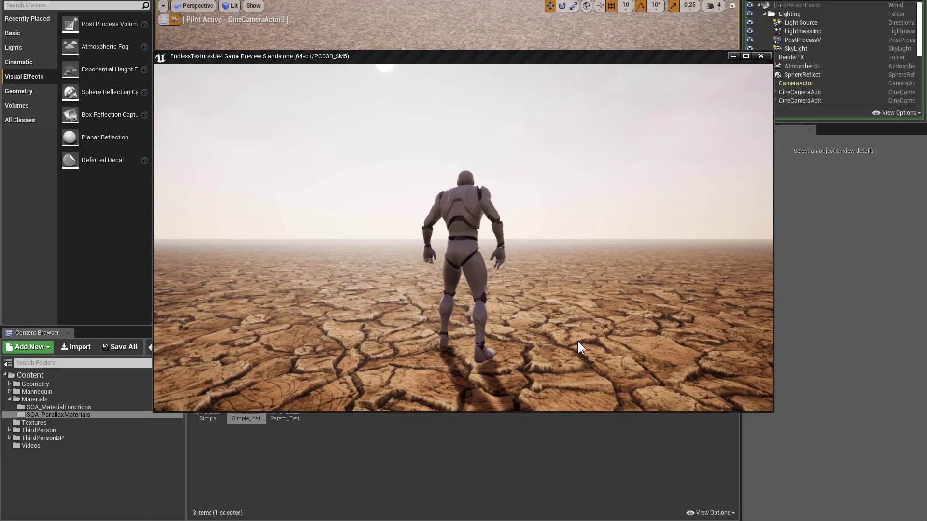
{"action": "key", "text": "s"}
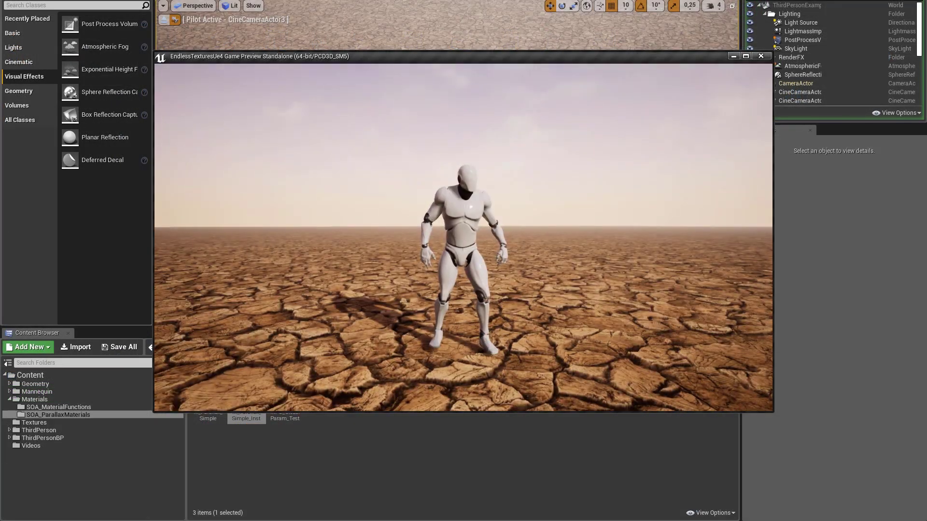
{"action": "key", "text": "w"}
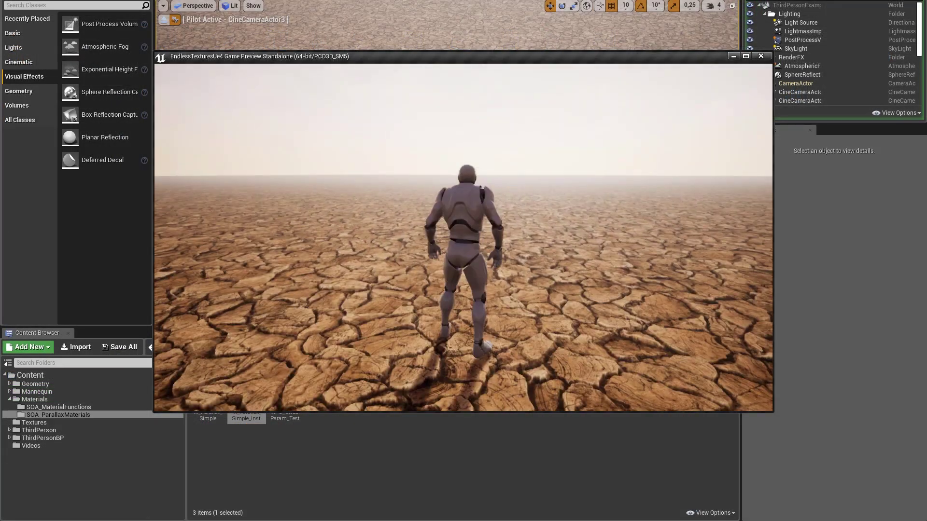
{"action": "key", "text": "a"}
{"action": "key", "text": "w"}
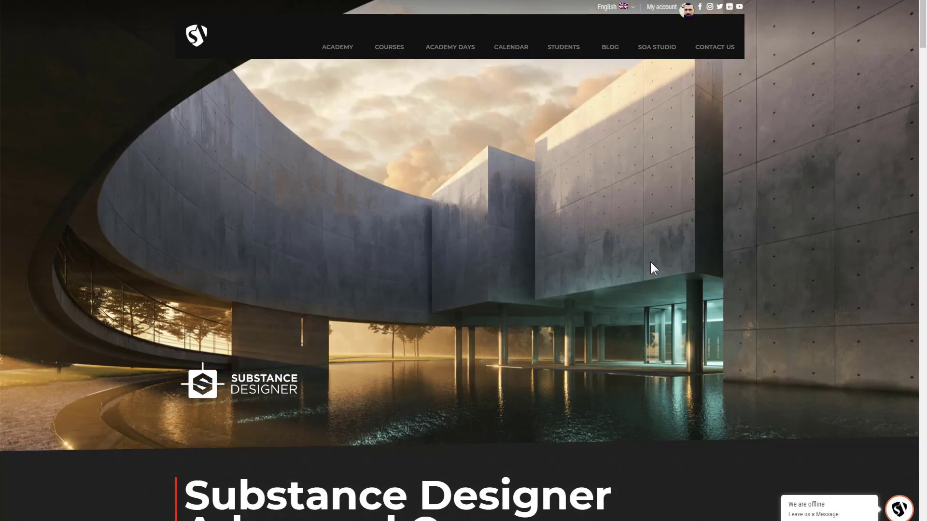
{"action": "scroll", "coordinate": [650, 259], "scroll_direction": "down", "scroll_amount": 1}
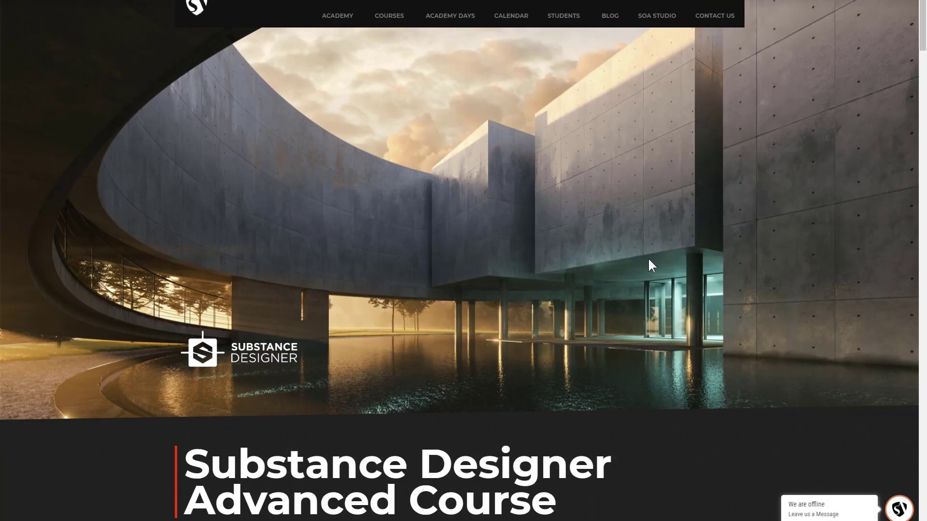
{"action": "scroll", "coordinate": [649, 261], "scroll_direction": "down", "scroll_amount": 10}
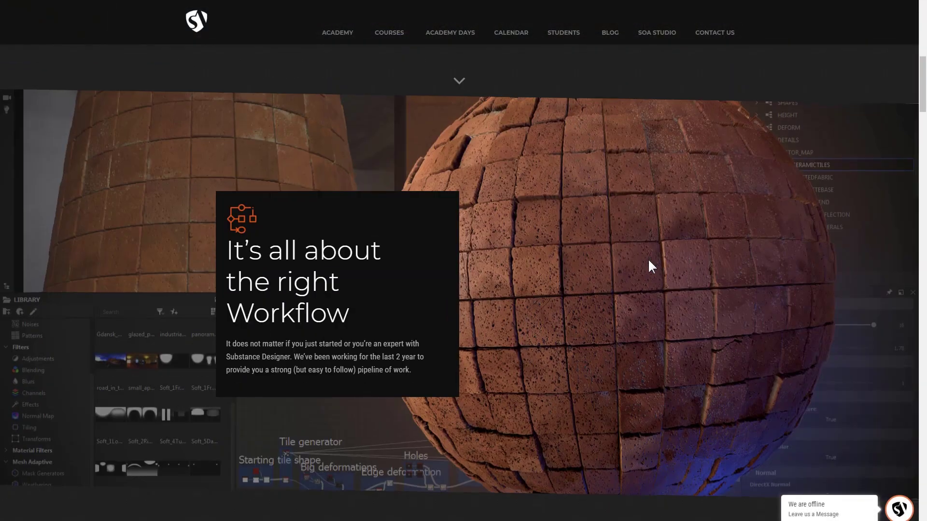
{"action": "scroll", "coordinate": [647, 259], "scroll_direction": "down", "scroll_amount": 10}
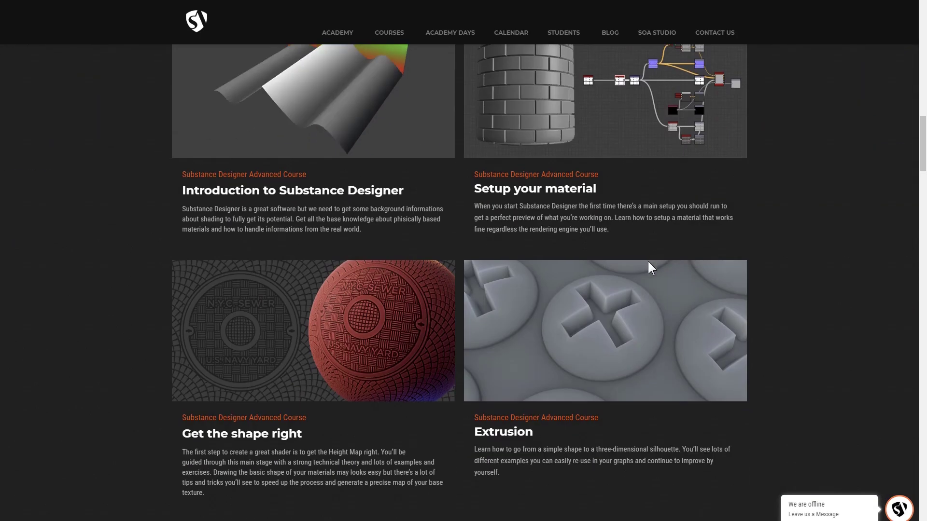
{"action": "scroll", "coordinate": [648, 261], "scroll_direction": "down", "scroll_amount": 10}
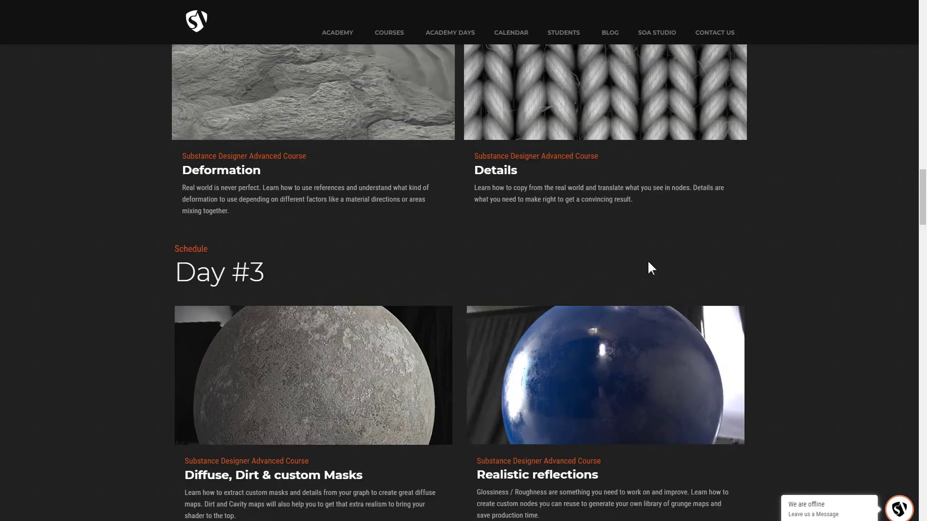
{"action": "scroll", "coordinate": [649, 263], "scroll_direction": "down", "scroll_amount": 12}
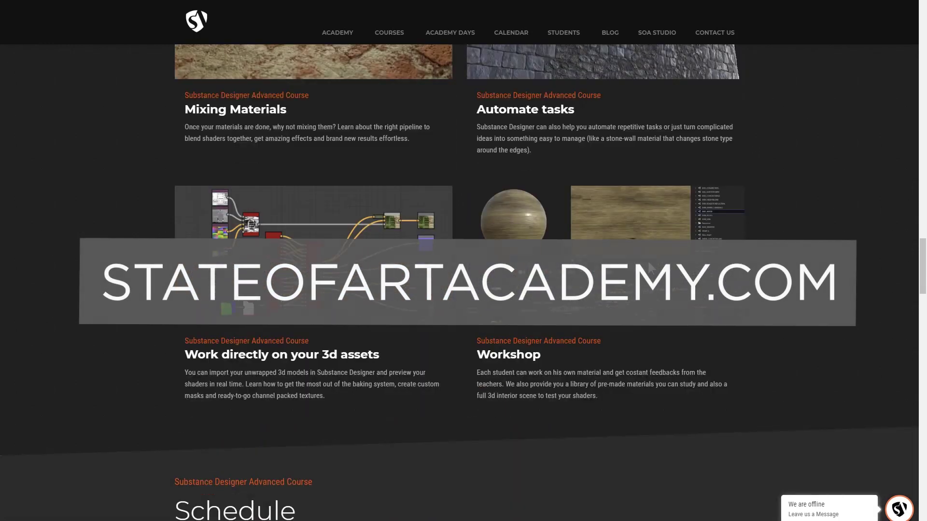
{"action": "scroll", "coordinate": [651, 268], "scroll_direction": "down", "scroll_amount": 12}
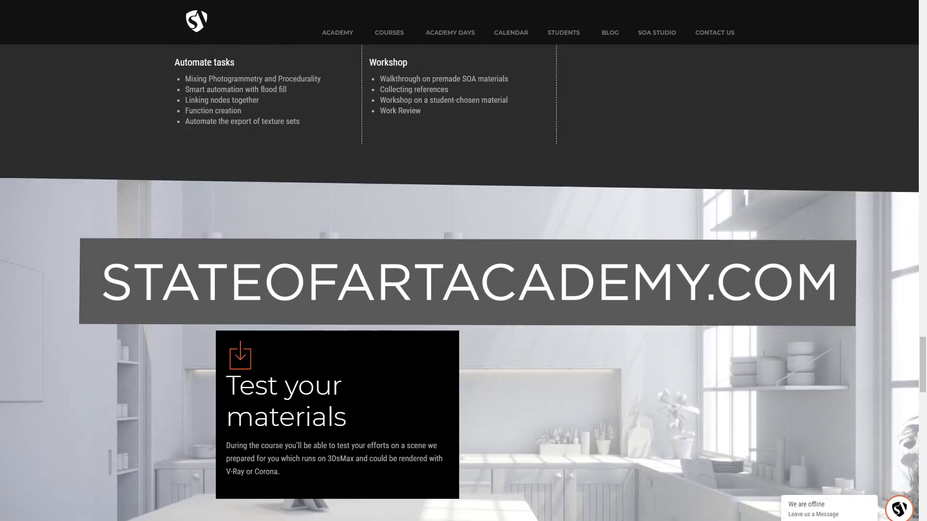
{"action": "scroll", "coordinate": [652, 267], "scroll_direction": "down", "scroll_amount": 12}
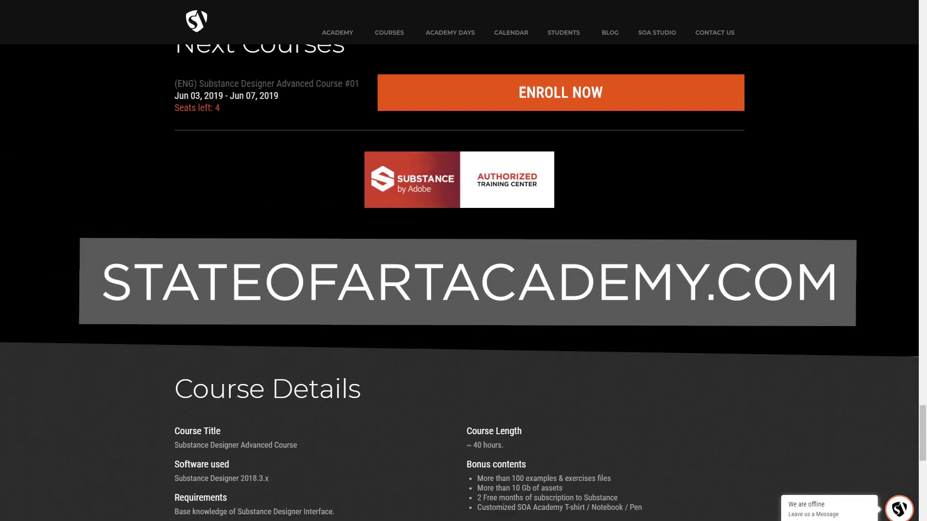
{"action": "scroll", "coordinate": [925, 355], "scroll_direction": "down", "scroll_amount": 5}
{"action": "scroll", "coordinate": [925, 355], "scroll_direction": "up", "scroll_amount": 20}
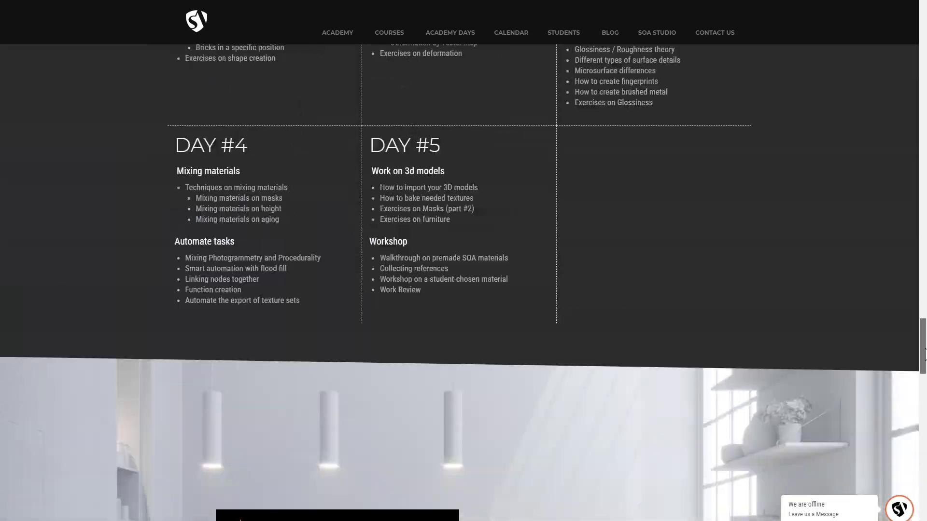
{"action": "scroll", "coordinate": [924, 355], "scroll_direction": "up", "scroll_amount": 20}
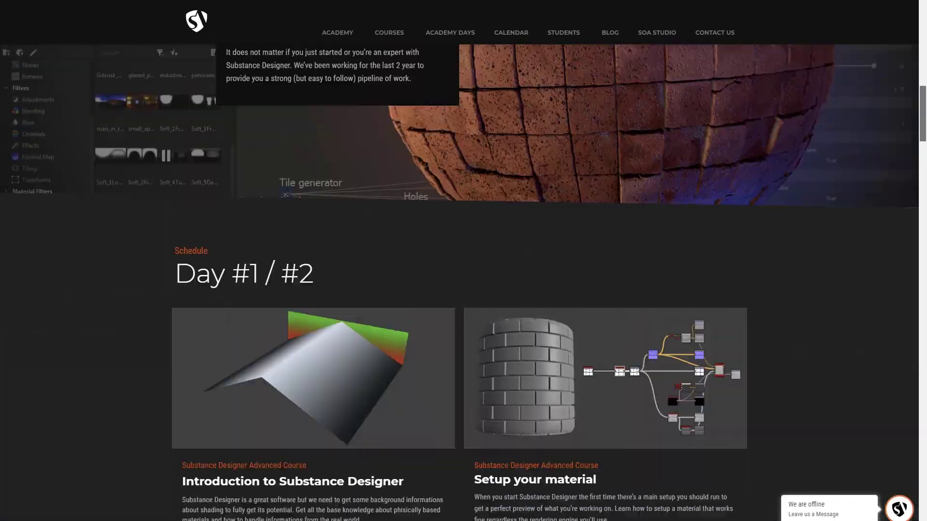